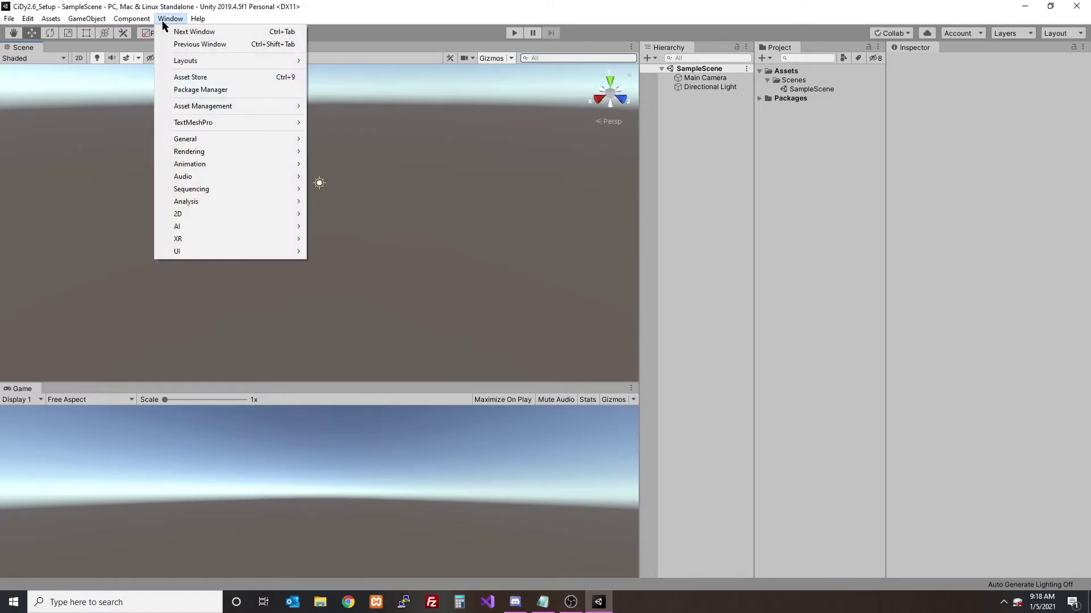
# - Open the Asset Store, search it for "cidy" and open the CiDy 2 product page
pyautogui.click(183, 76)
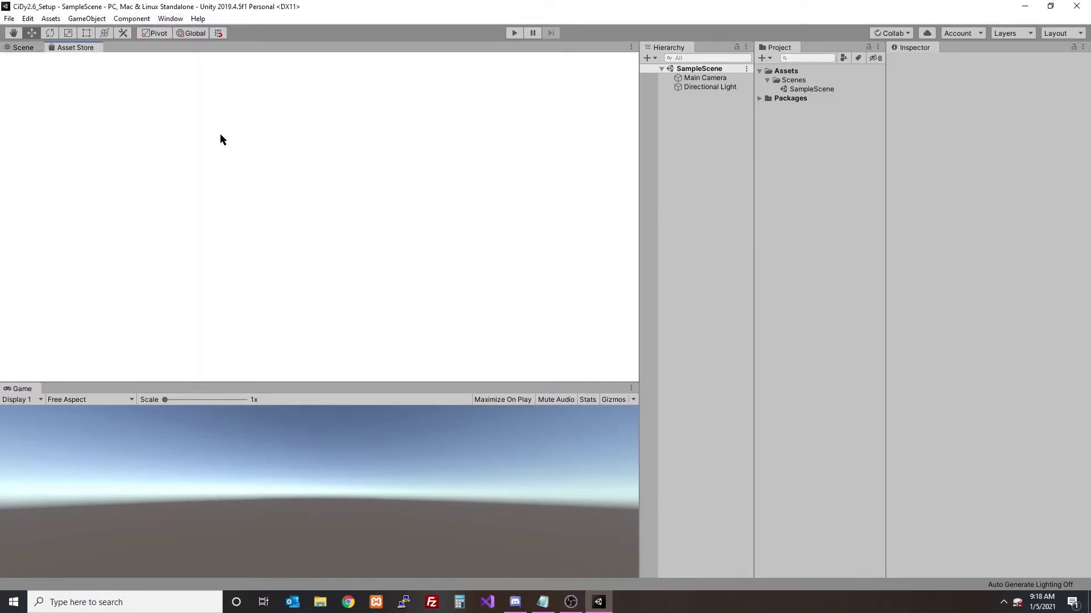
pyautogui.click(273, 140)
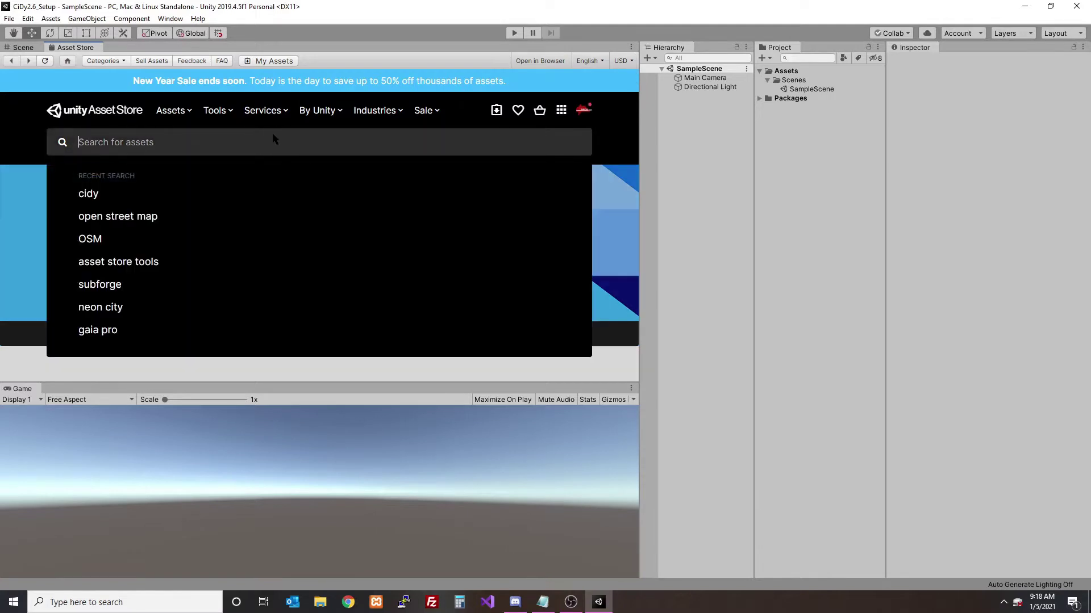
pyautogui.write('cidy')
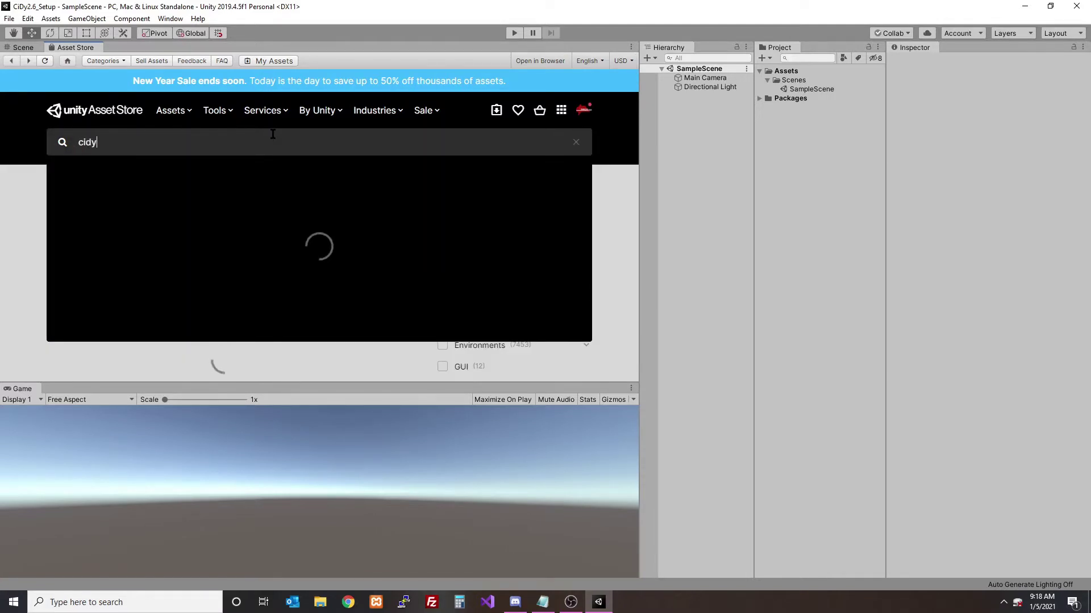
pyautogui.press('Return')
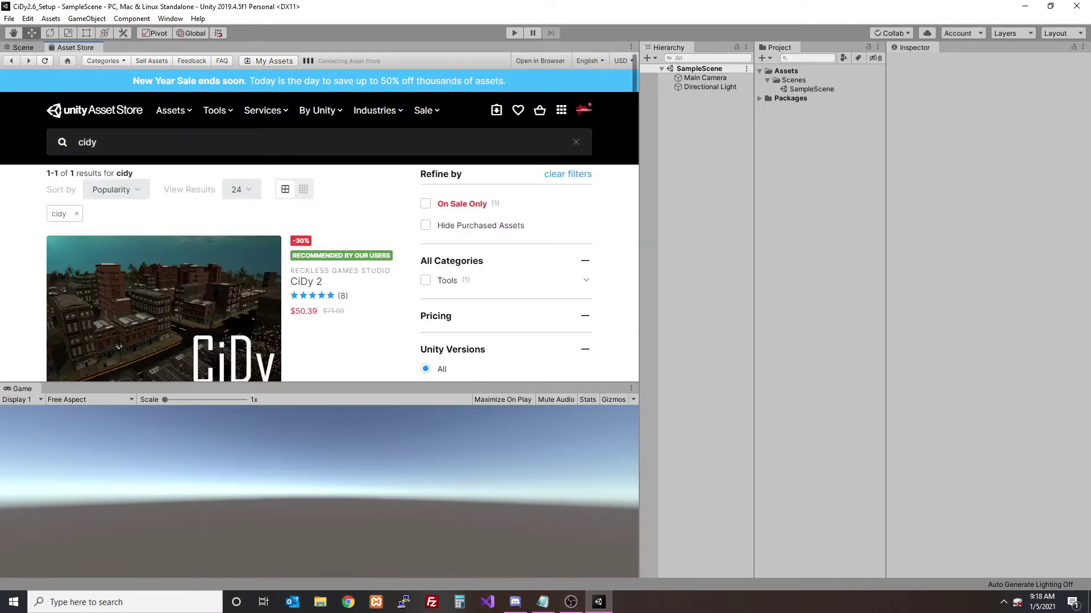
pyautogui.click(218, 284)
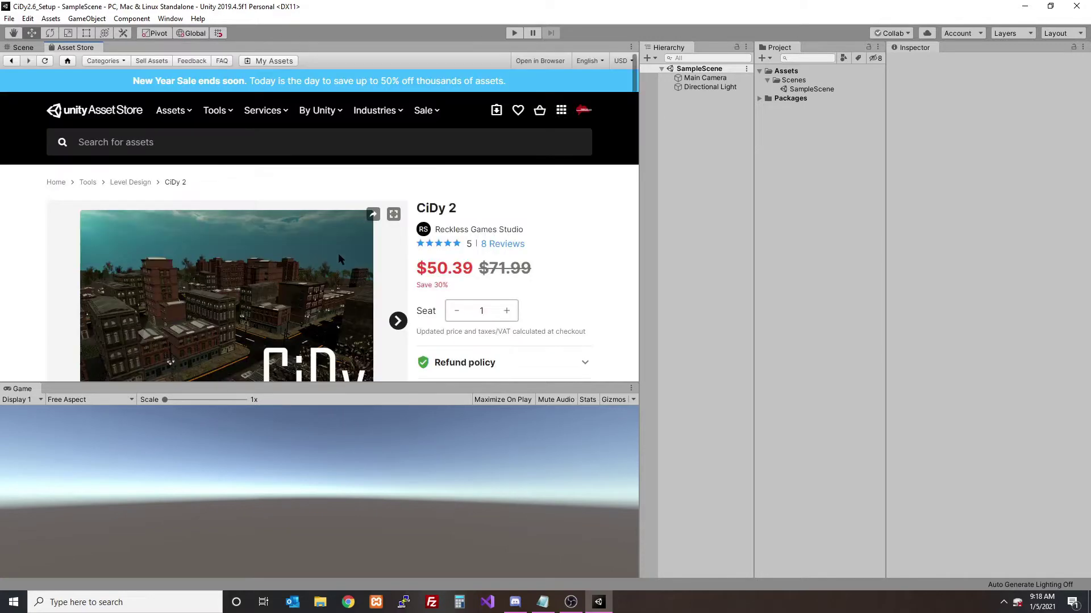
# - Download the CiDy 2 package from its product page
pyautogui.scroll(-2, 404, 250)
pyautogui.scroll(-3, 392, 247)
pyautogui.scroll(5, 352, 236)
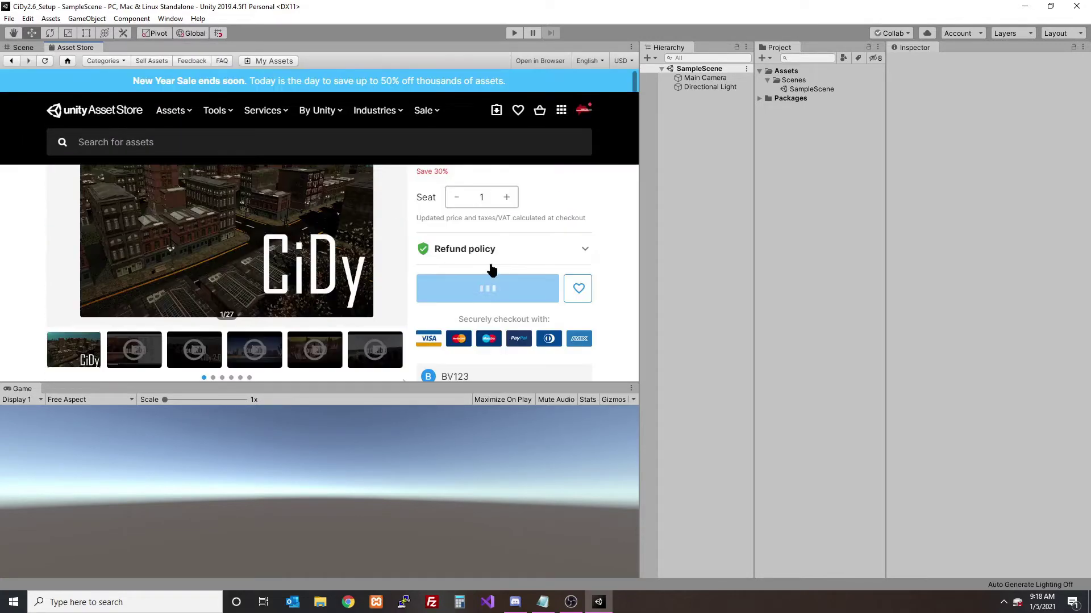
pyautogui.click(488, 356)
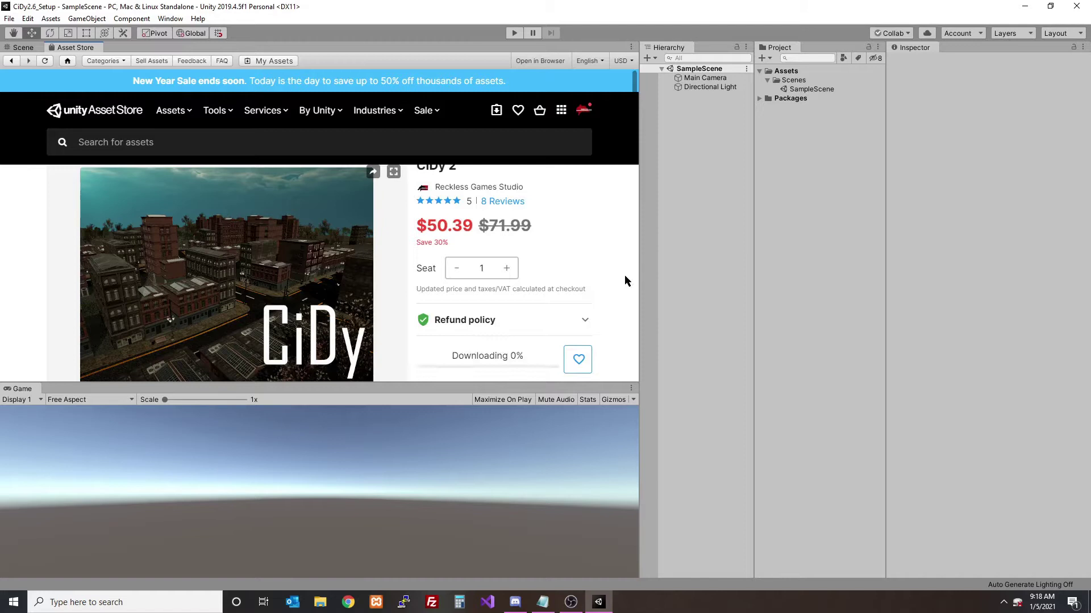
# - Browse the CiDy 2 preview images on the product page while the package downloads
pyautogui.scroll(-1, 622, 273)
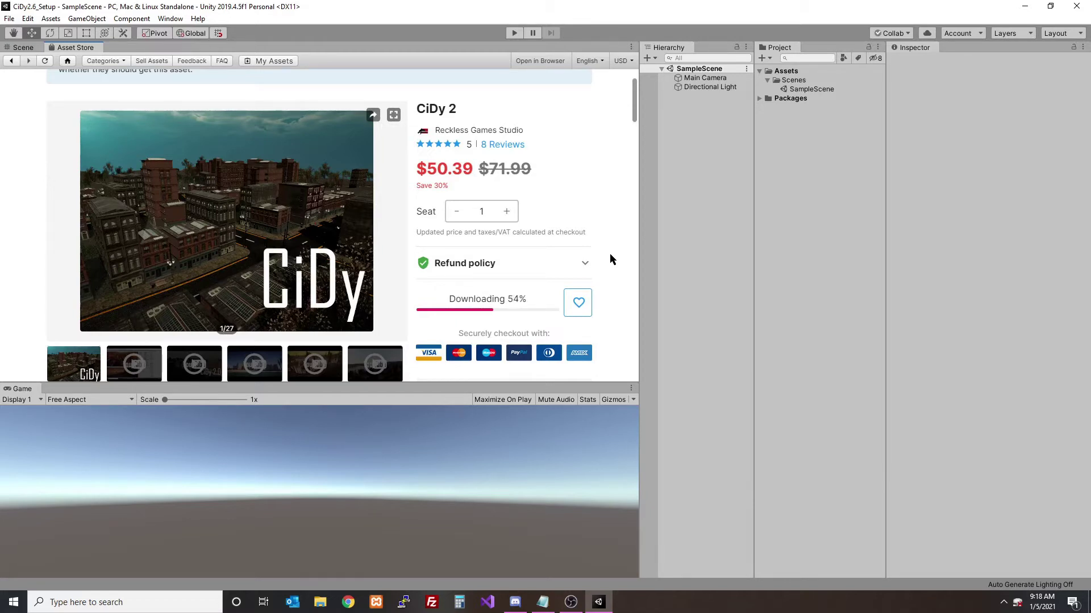
pyautogui.scroll(-1, 609, 253)
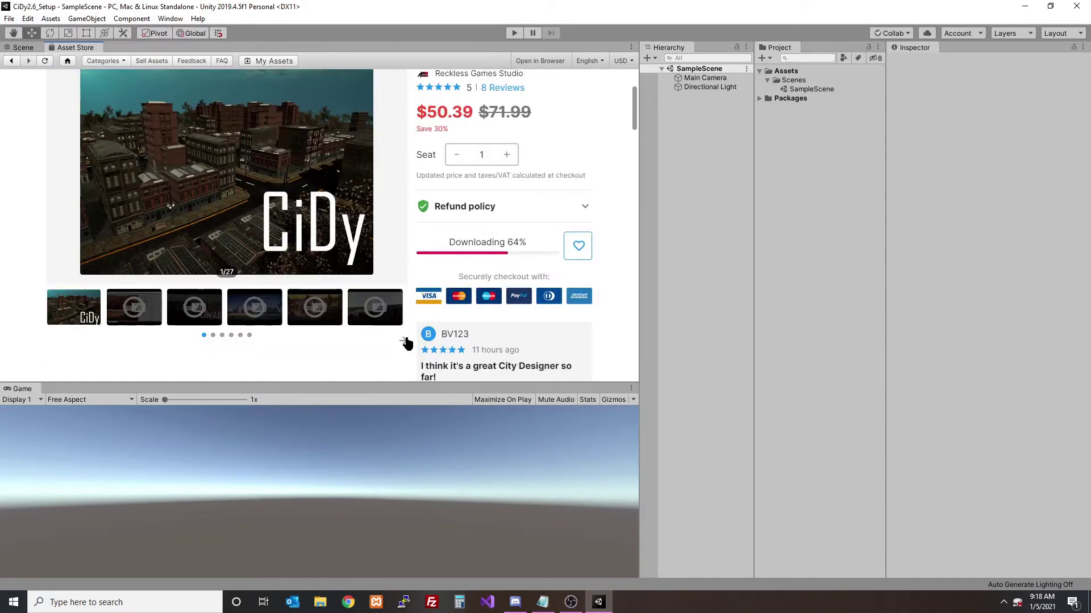
pyautogui.click(405, 341)
pyautogui.click(244, 309)
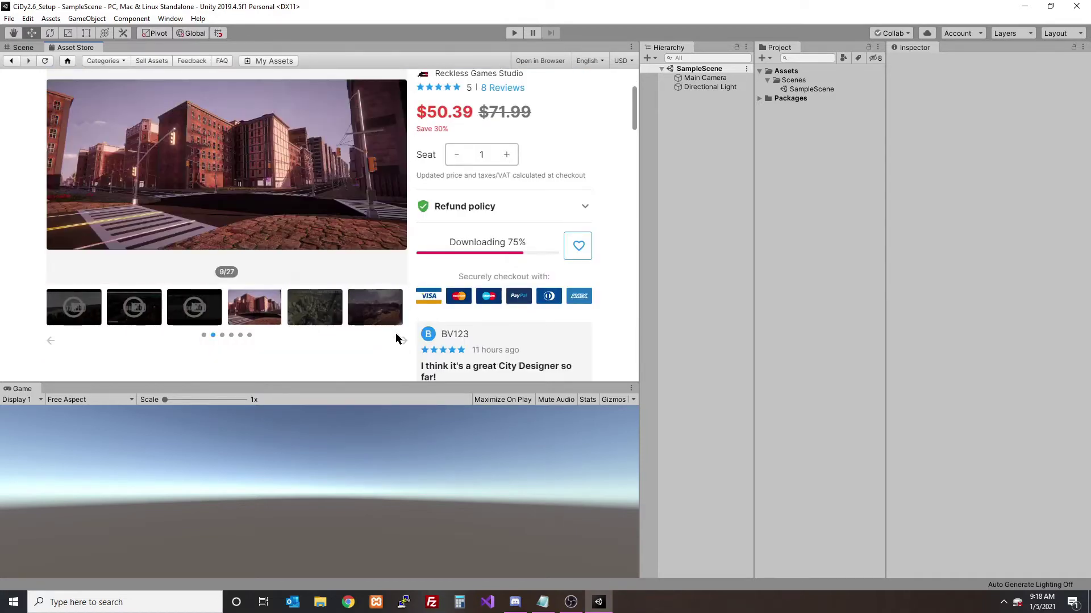
pyautogui.click(403, 341)
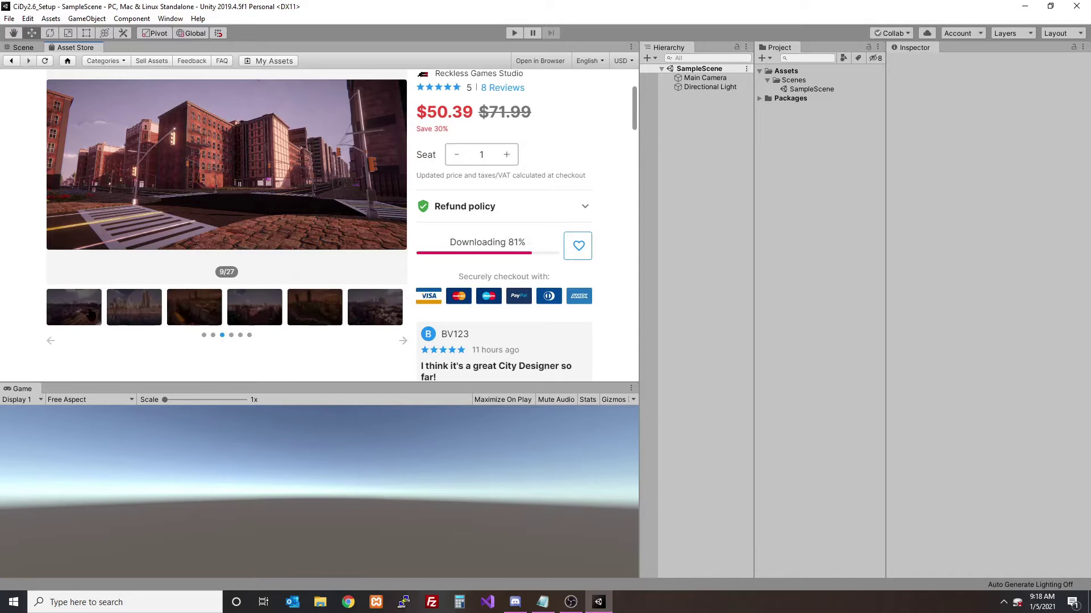
pyautogui.click(74, 307)
pyautogui.scroll(1, 165, 260)
pyautogui.click(394, 221)
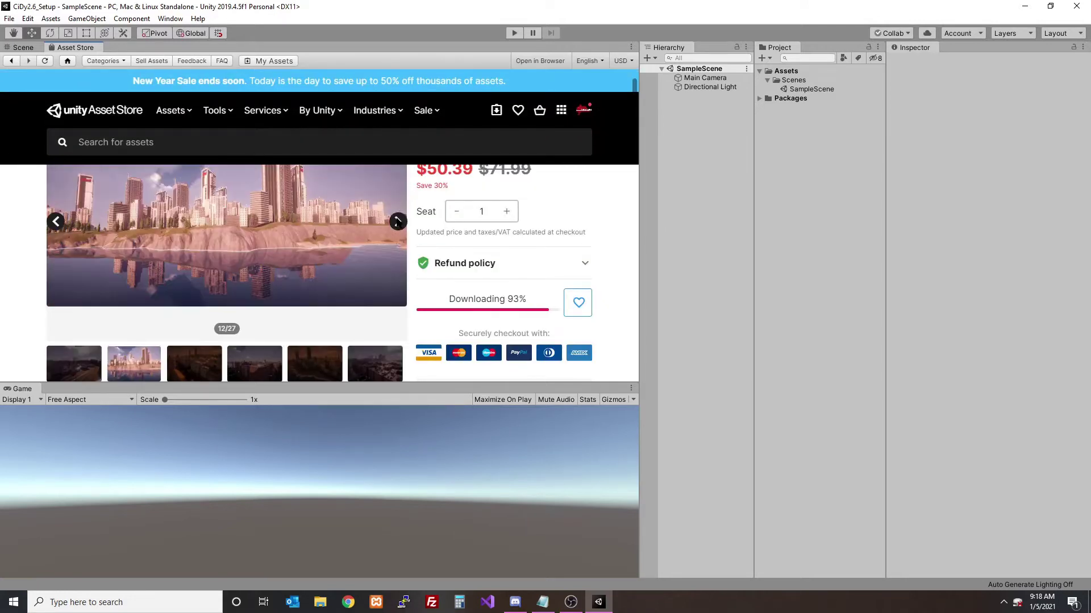
pyautogui.scroll(1, 395, 220)
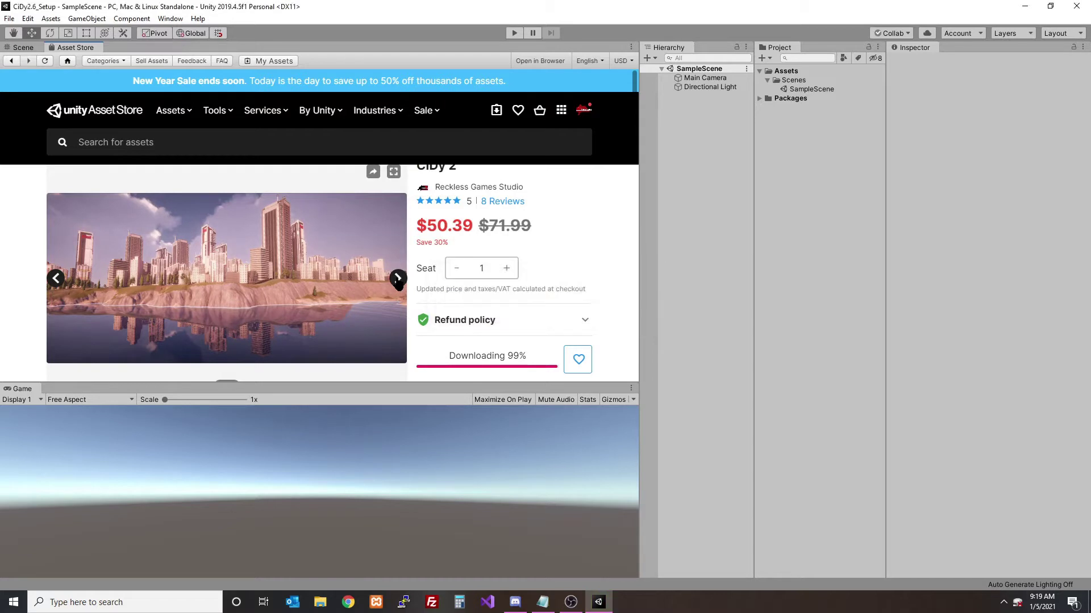
pyautogui.click(398, 280)
pyautogui.click(399, 281)
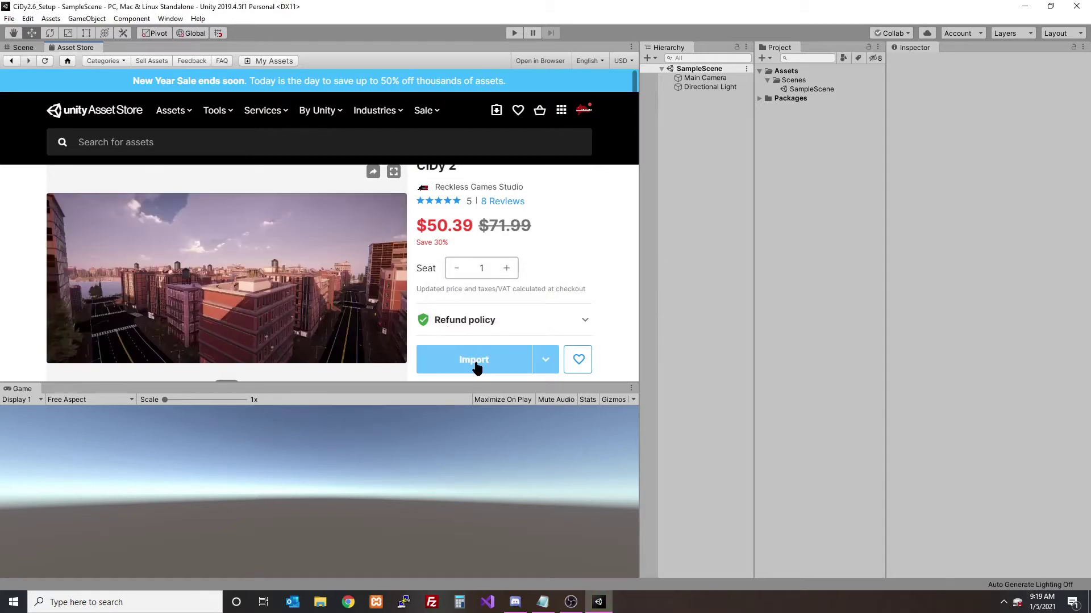
# - Import the CiDy 2 package into the project and expand the CiDy folder in the project assets
pyautogui.click(477, 364)
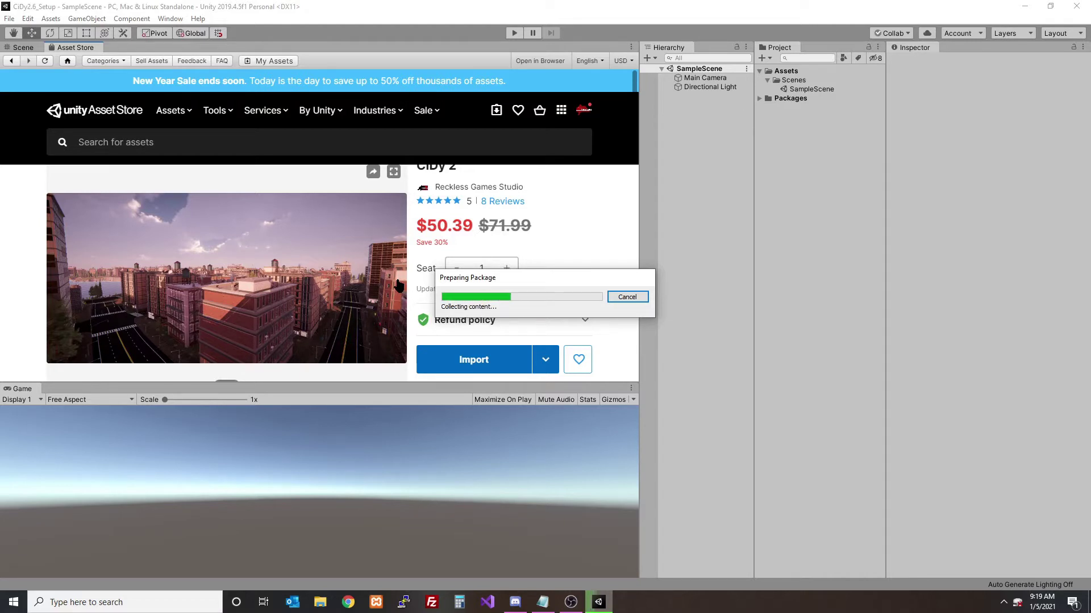
pyautogui.click(770, 373)
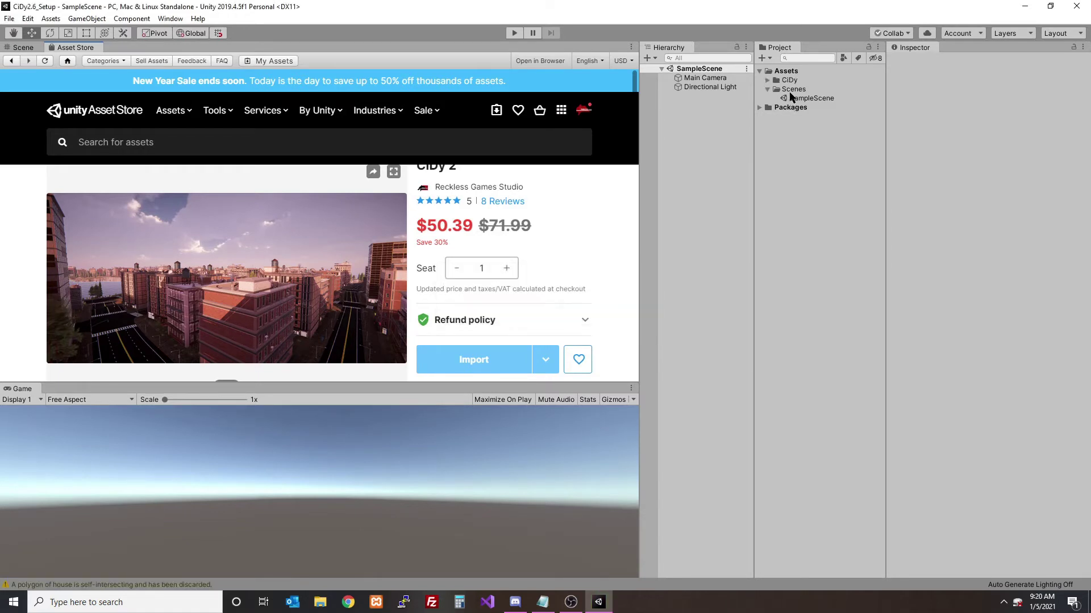
pyautogui.click(766, 80)
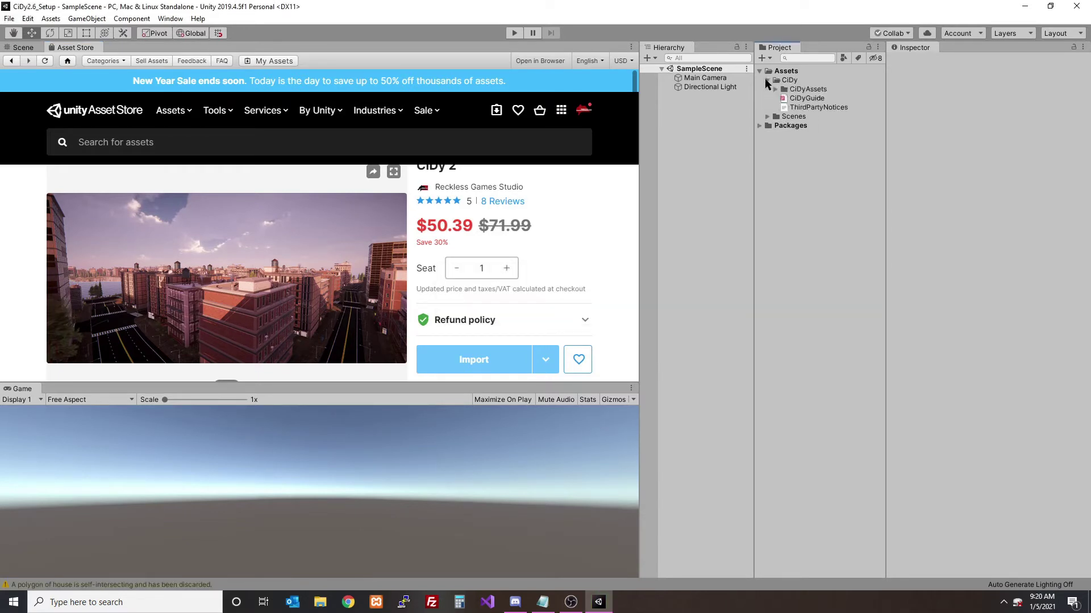
# - Open the Tags & Layers settings and check the project's tags and user layers, then collapse both lists
pyautogui.click(1007, 33)
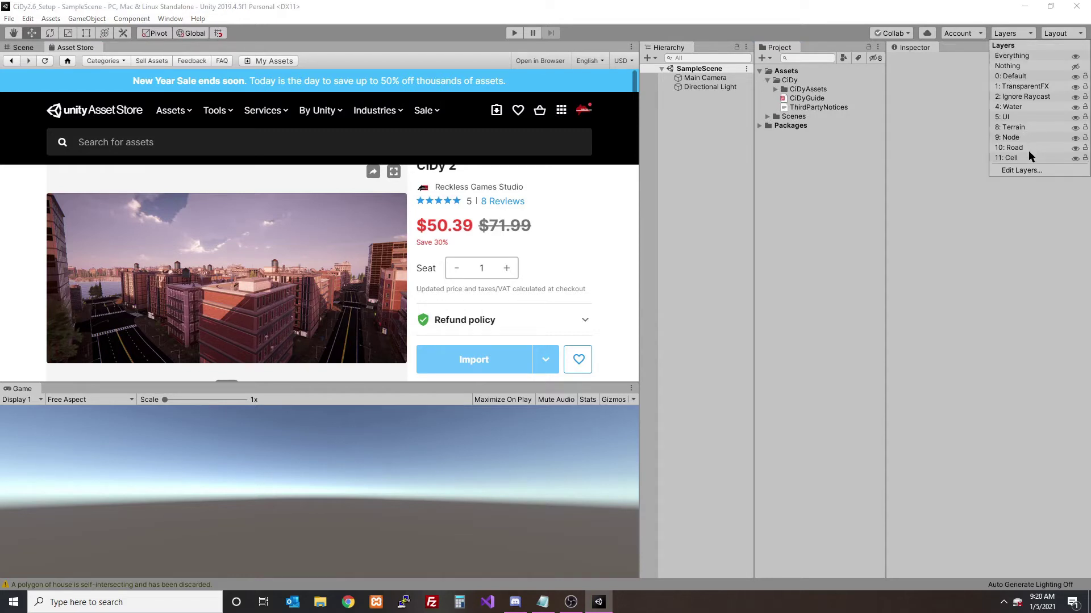
pyautogui.click(1052, 38)
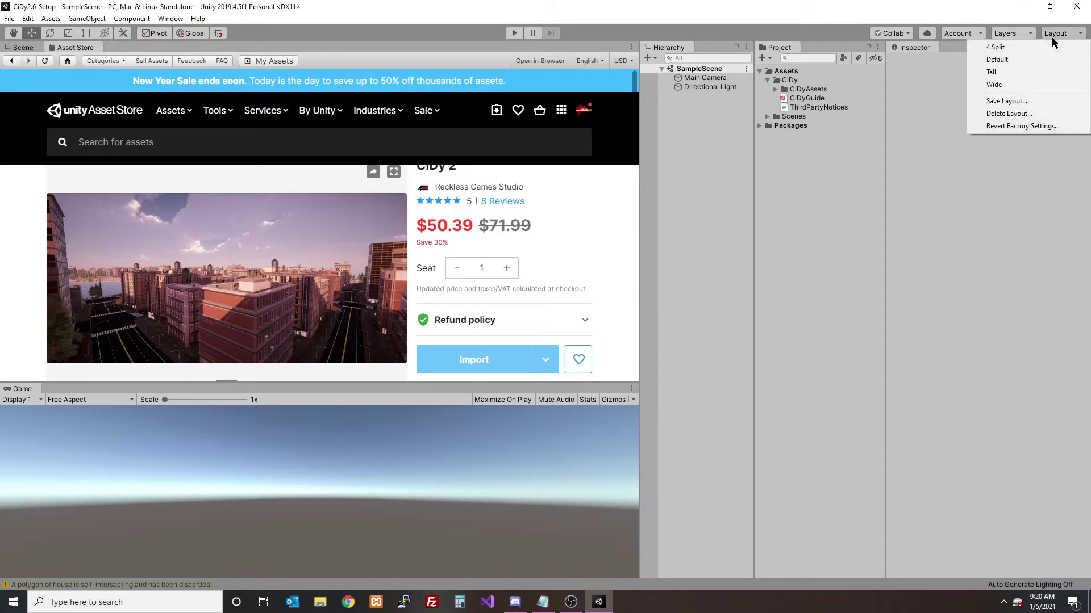
pyautogui.click(1014, 34)
pyautogui.click(1015, 34)
pyautogui.click(1012, 172)
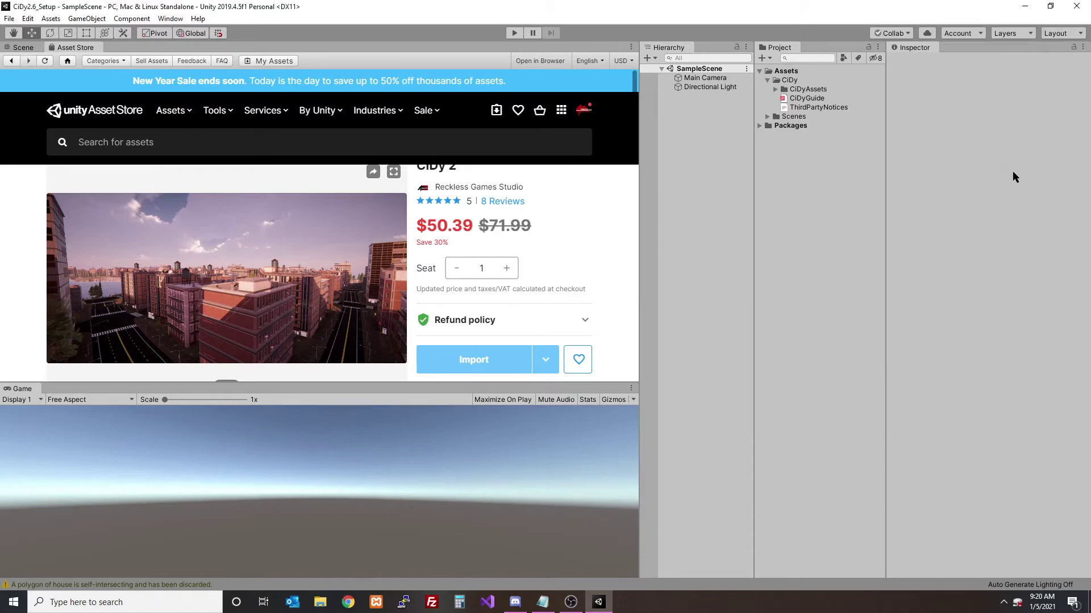
pyautogui.click(893, 90)
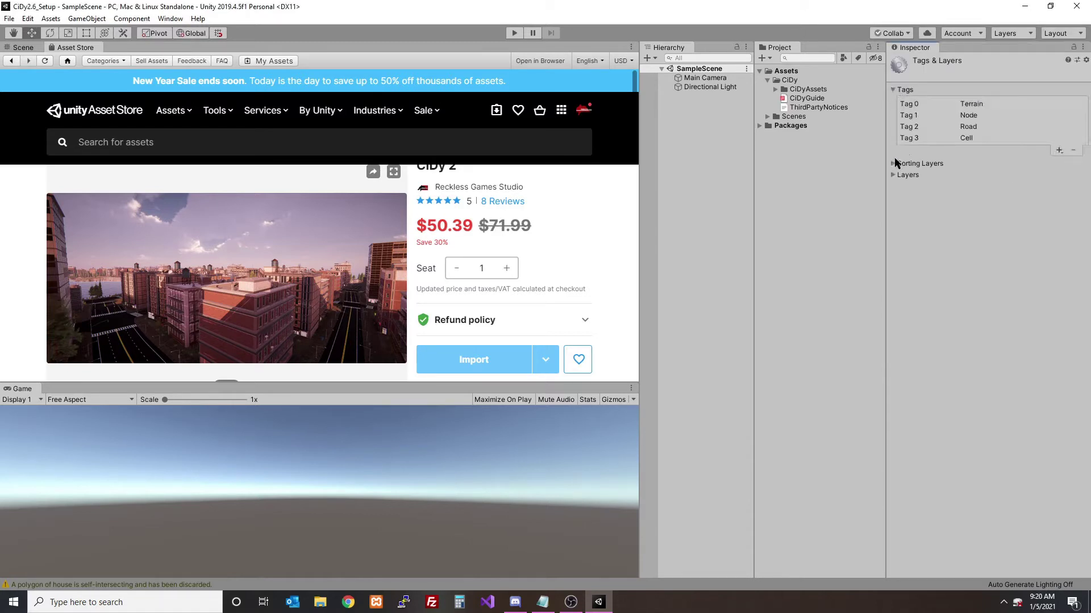
pyautogui.click(893, 175)
pyautogui.click(1003, 280)
pyautogui.click(995, 290)
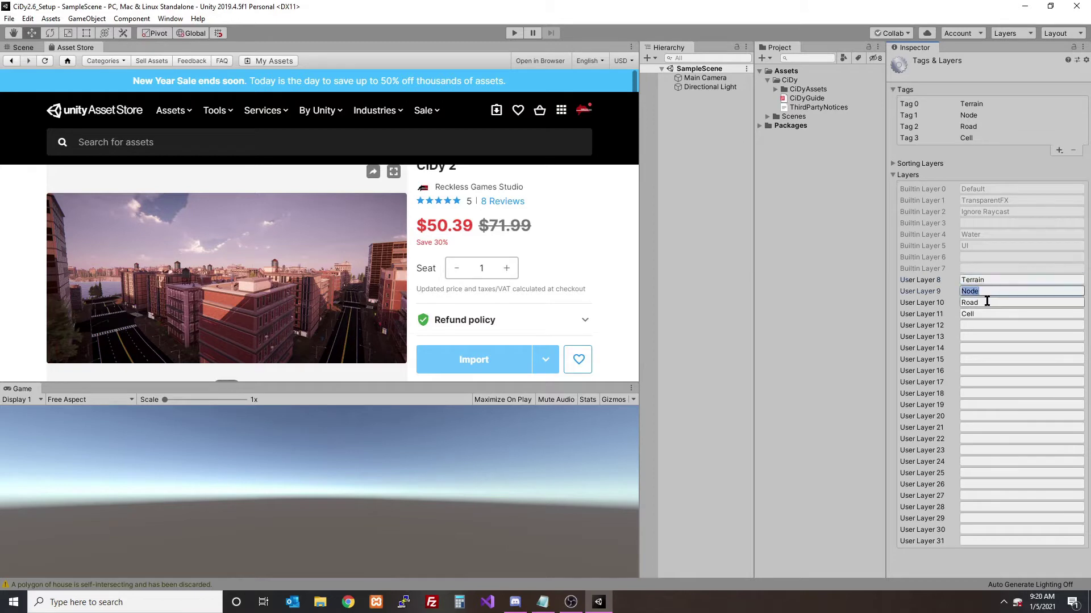
pyautogui.click(987, 314)
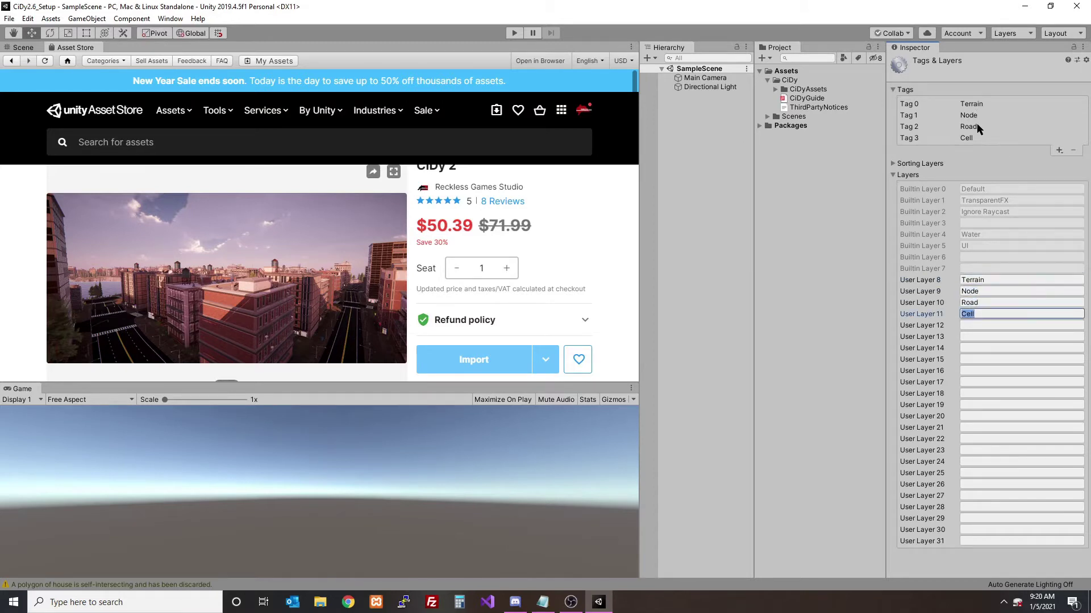
pyautogui.click(893, 90)
pyautogui.click(893, 112)
# - Look through the CiDyAssets folder, the ThirdPartyNotices file and the CiDyResources contents, then collapse the Resources folder
pyautogui.click(775, 89)
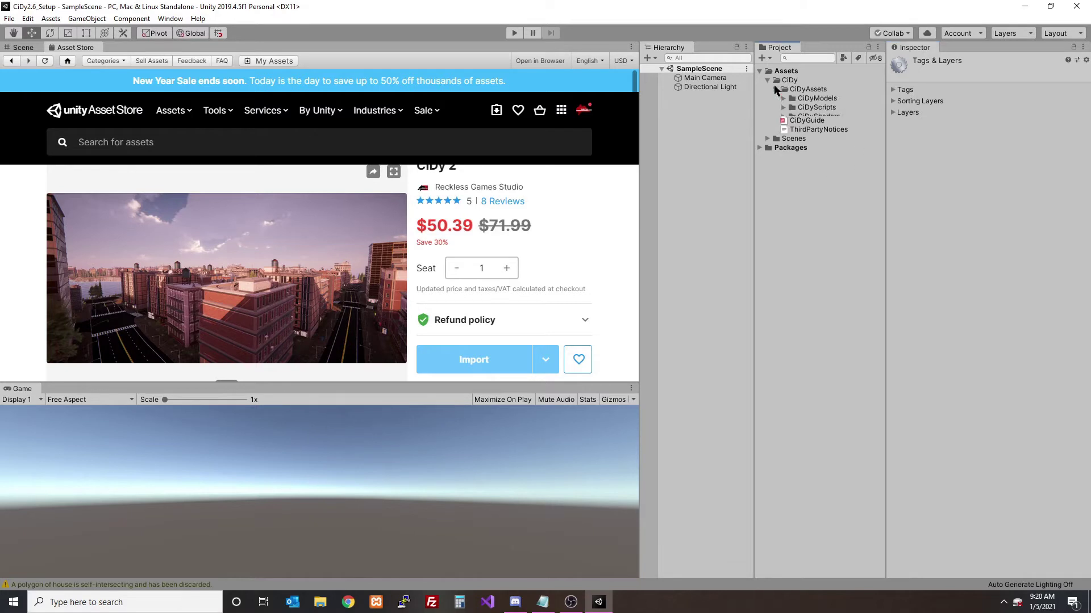
pyautogui.click(803, 191)
pyautogui.click(806, 200)
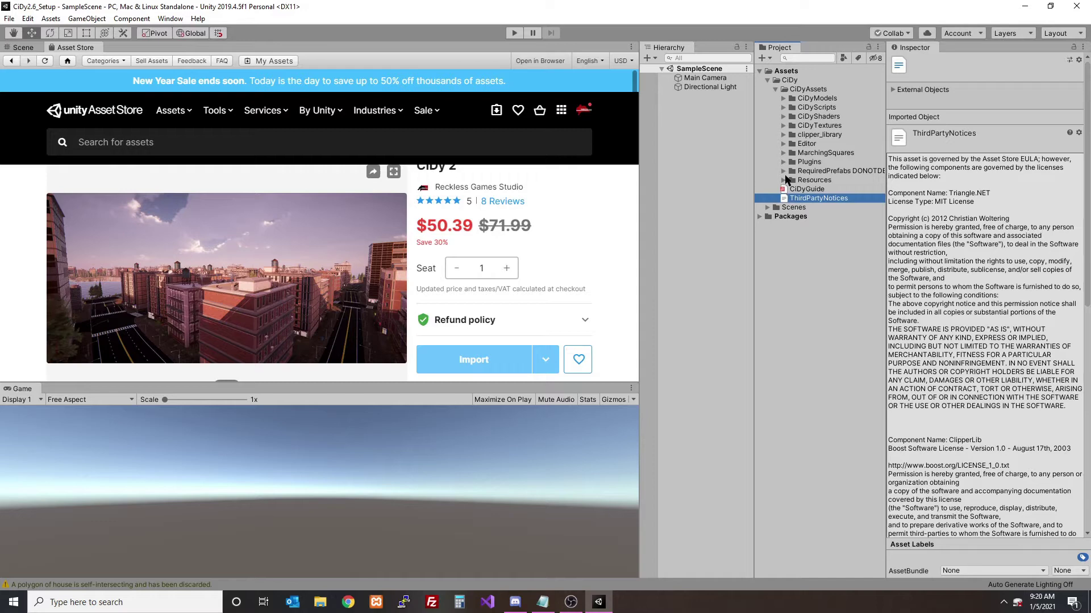
pyautogui.click(784, 180)
pyautogui.click(791, 190)
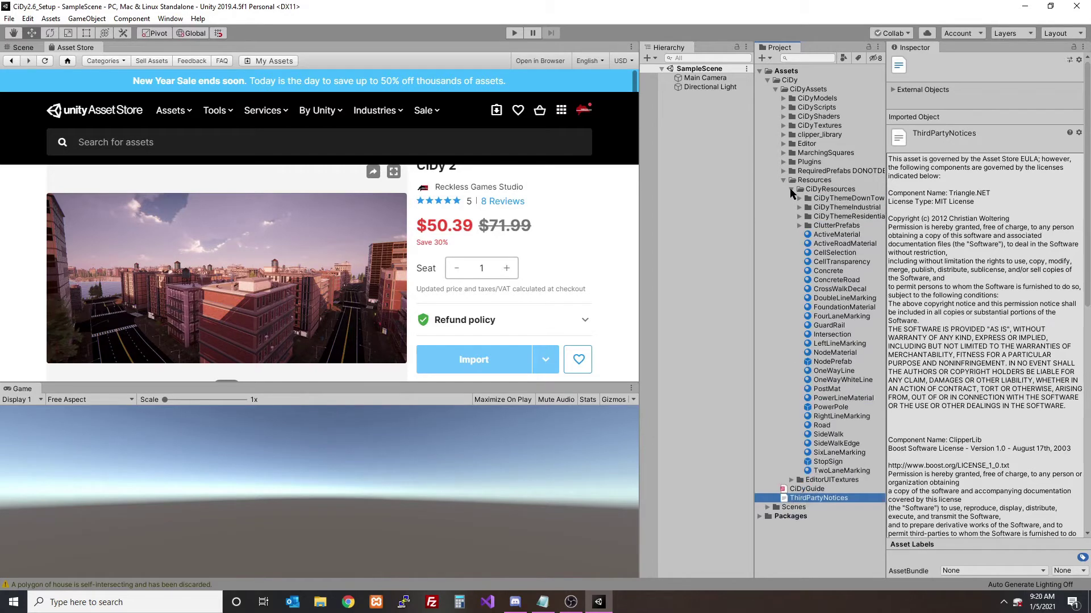
pyautogui.click(784, 180)
pyautogui.click(733, 177)
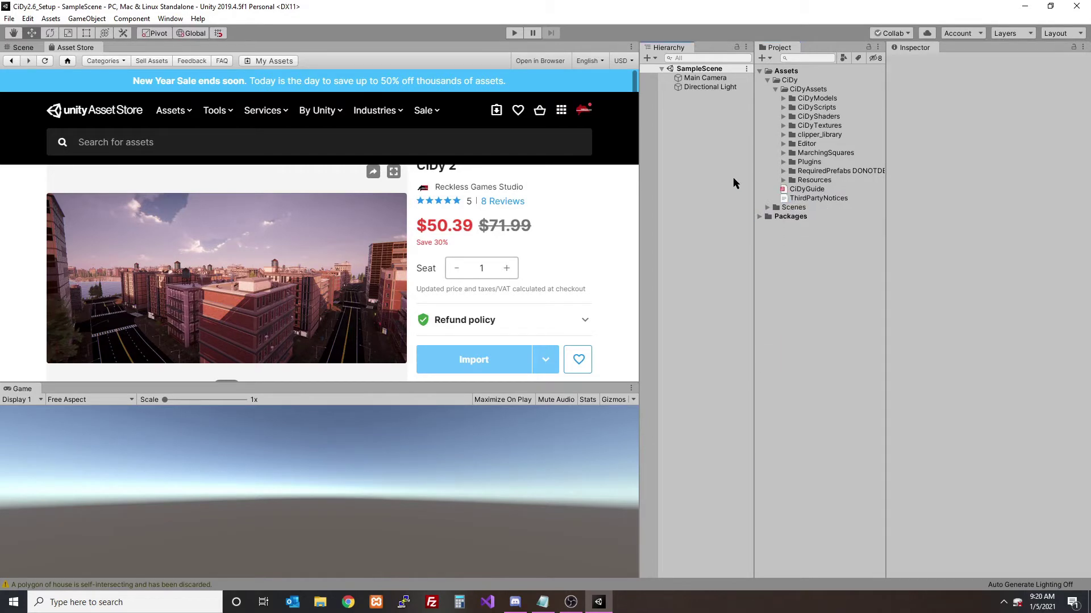
# - Close the Asset Store view and add a 3D Terrain object to the scene
pyautogui.rightClick(89, 55)
pyautogui.click(117, 84)
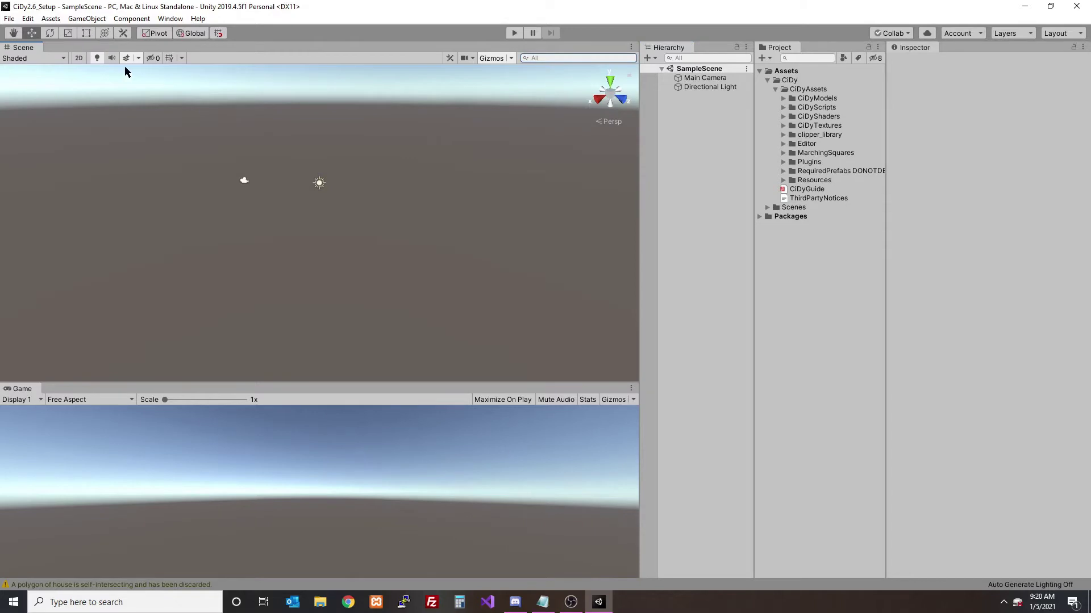
pyautogui.click(167, 20)
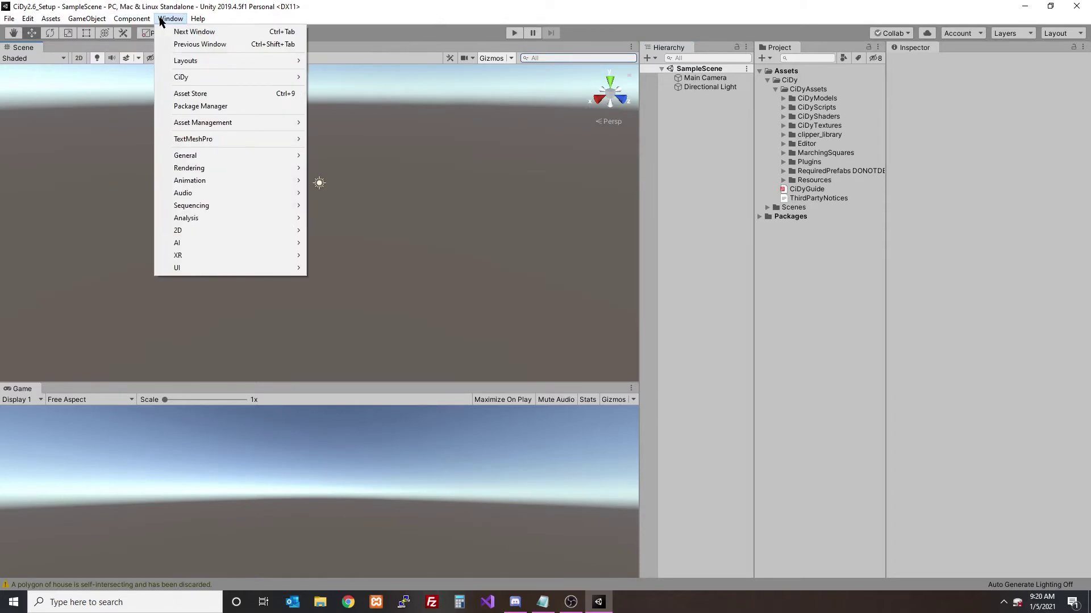
pyautogui.moveTo(96, 57)
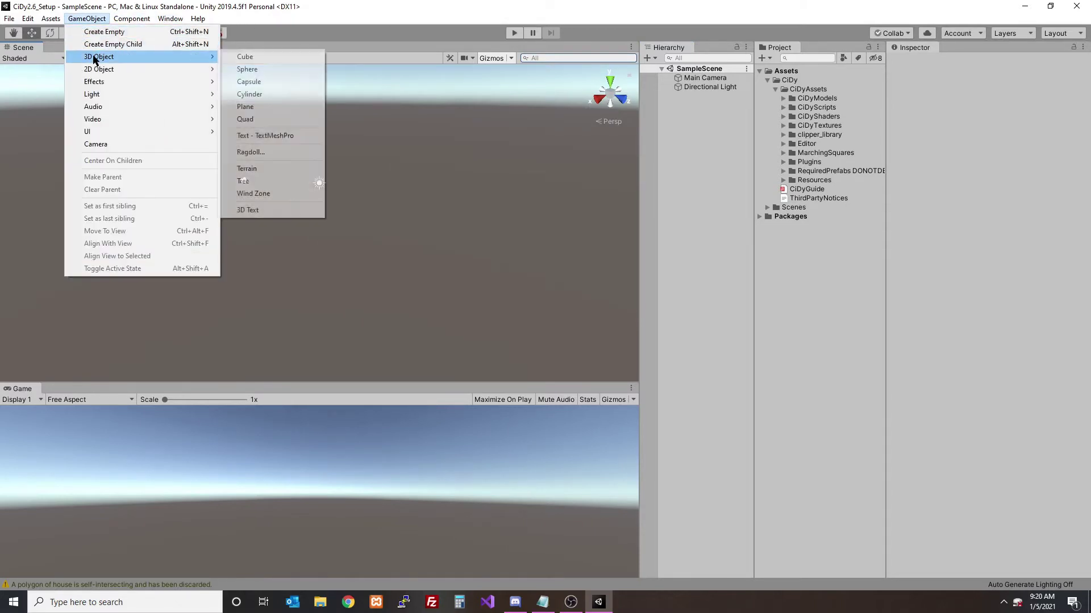
pyautogui.click(248, 169)
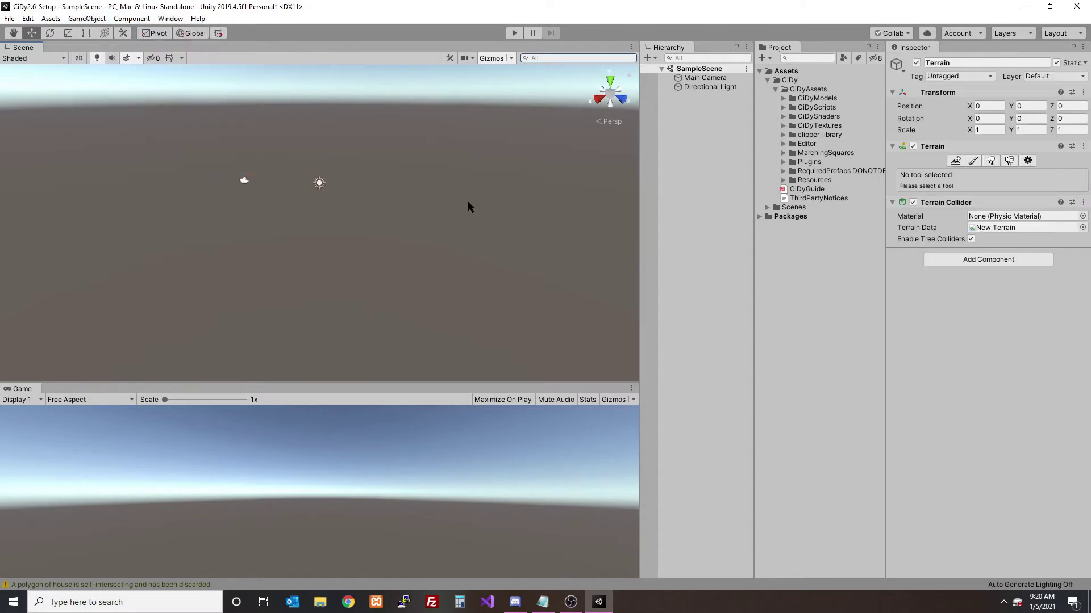
# - Set both the tag and the layer of the new terrain object to Terrain
pyautogui.click(946, 77)
pyautogui.click(959, 178)
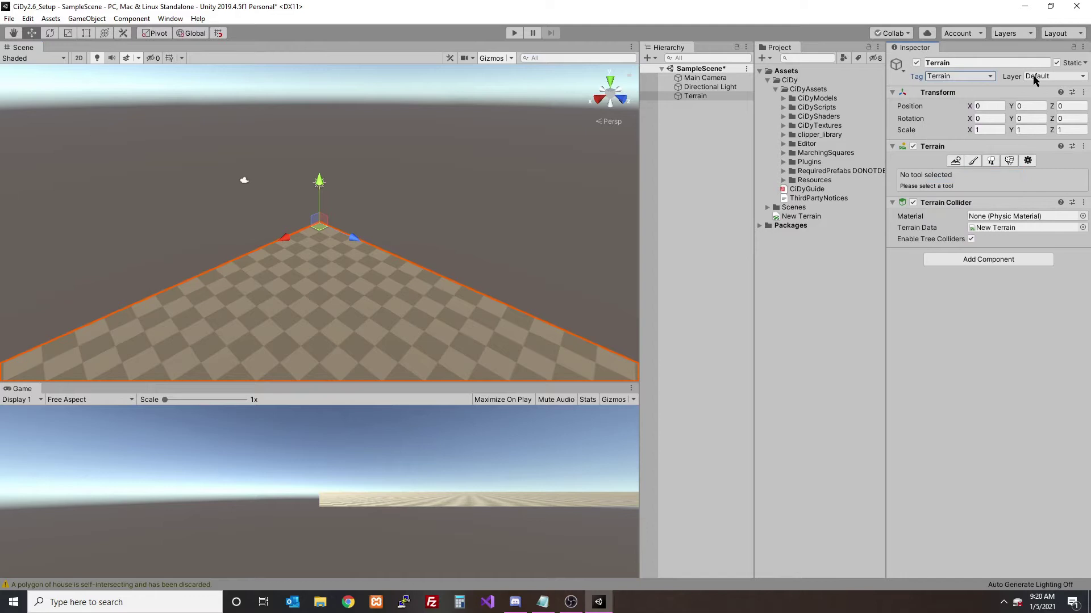
pyautogui.click(1034, 77)
pyautogui.click(1026, 154)
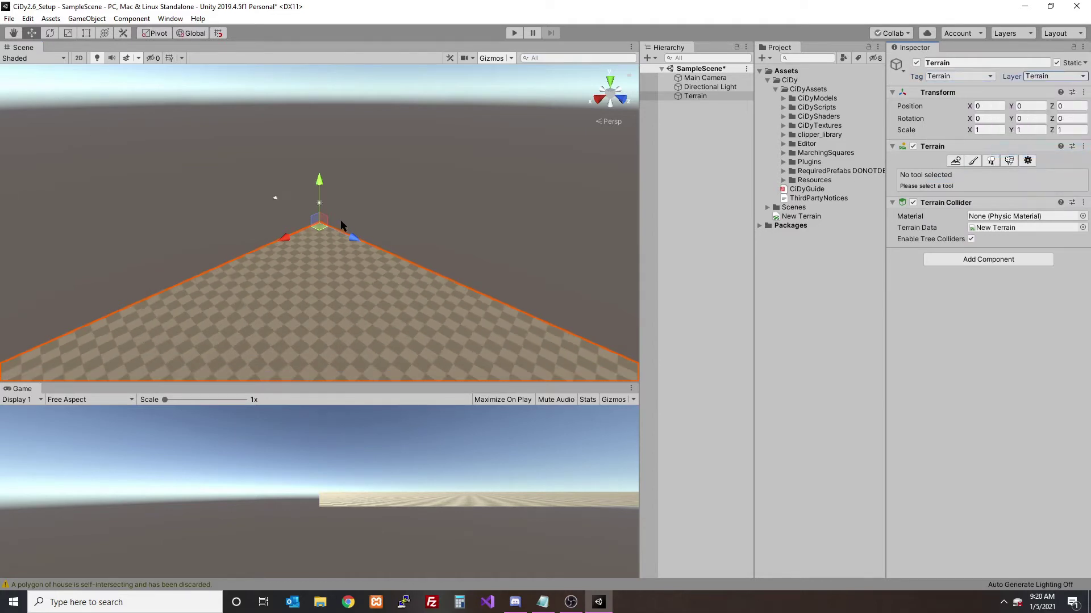
# - Open the CiDy City Editor and dock it beside the Inspector
pyautogui.click(170, 19)
pyautogui.moveTo(191, 84)
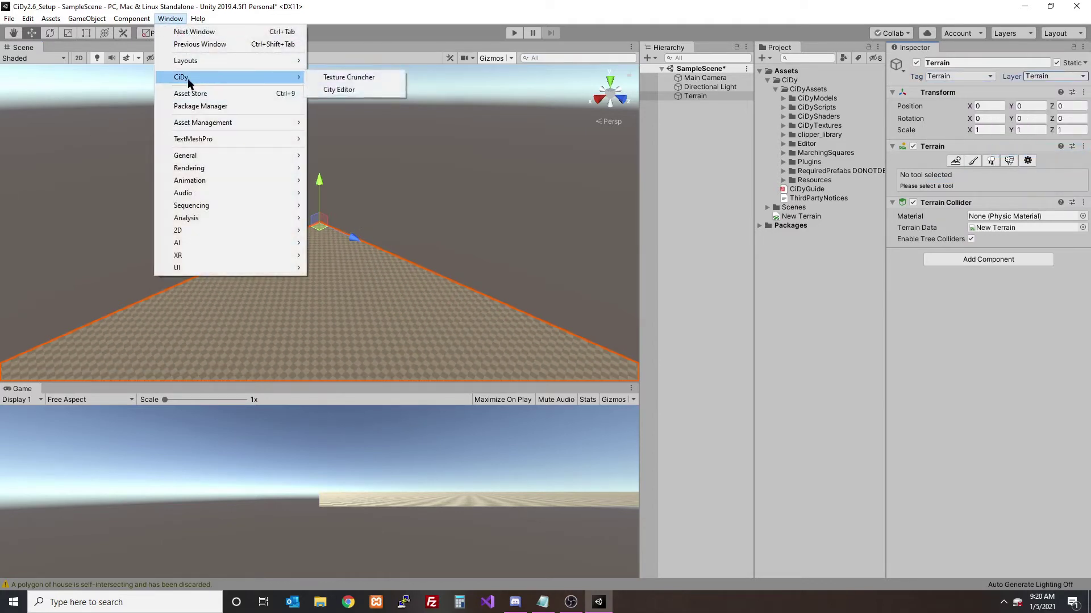
pyautogui.click(339, 90)
pyautogui.moveTo(139, 179); pyautogui.dragTo(966, 50)
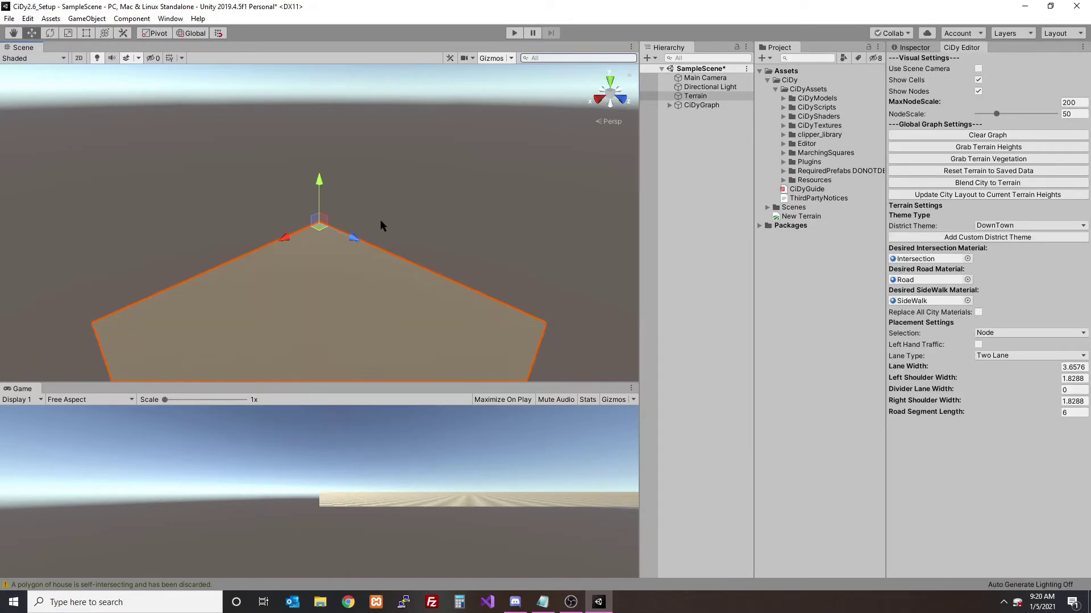
# - Look over the terrain surface and the available district themes, keeping DownTown selected
pyautogui.scroll(-10, 381, 226)
pyautogui.moveTo(364, 259); pyautogui.dragTo(355, 222, button='middle')
pyautogui.scroll(8, 356, 221)
pyautogui.moveTo(341, 213)
pyautogui.mouseDown(button='right')
pyautogui.moveTo(298, 195)
pyautogui.moveTo(329, 199)
pyautogui.mouseUp(button='right')
pyautogui.moveTo(329, 199); pyautogui.dragTo(343, 214, button='middle')
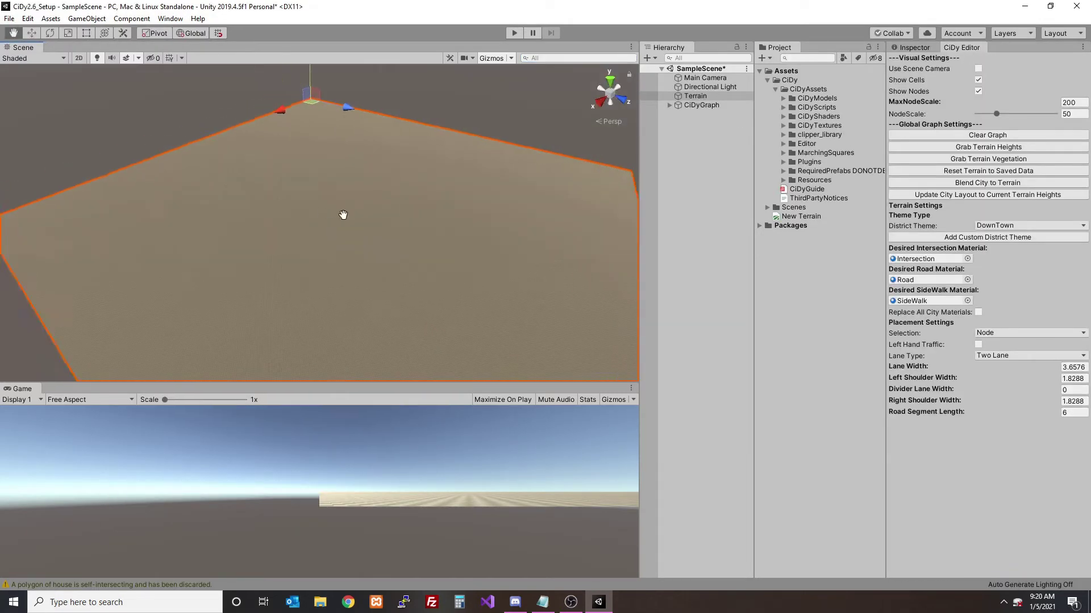
pyautogui.moveTo(343, 215); pyautogui.dragTo(320, 217, button='right')
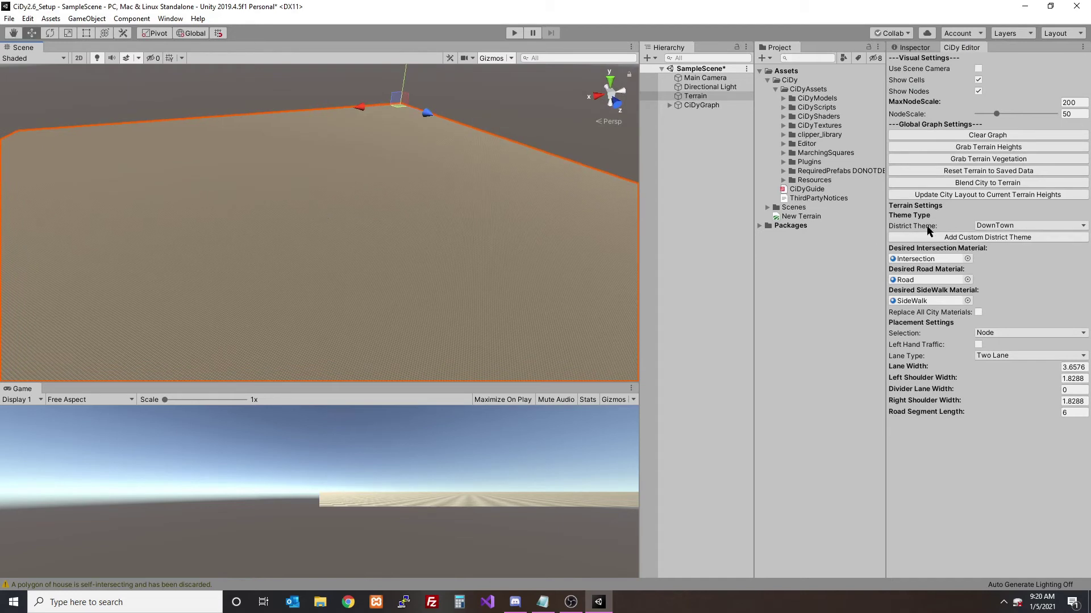
pyautogui.click(989, 227)
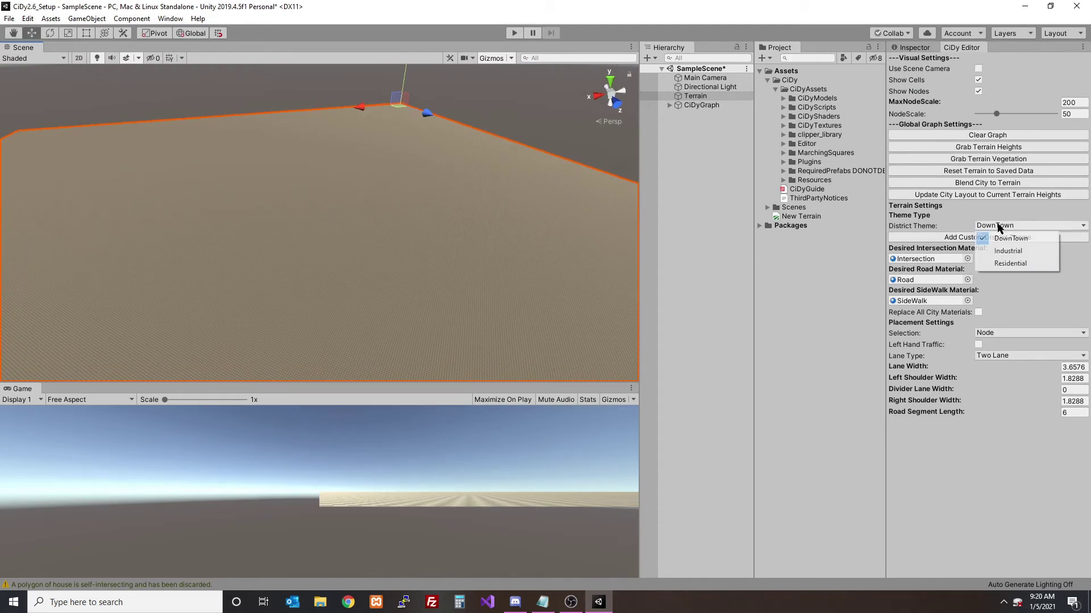
pyautogui.click(740, 265)
# - Place four nodes on the terrain in a closed rectangular loop to generate the first DownTown city block
pyautogui.click(163, 170)
pyautogui.click(254, 158)
pyautogui.click(287, 217)
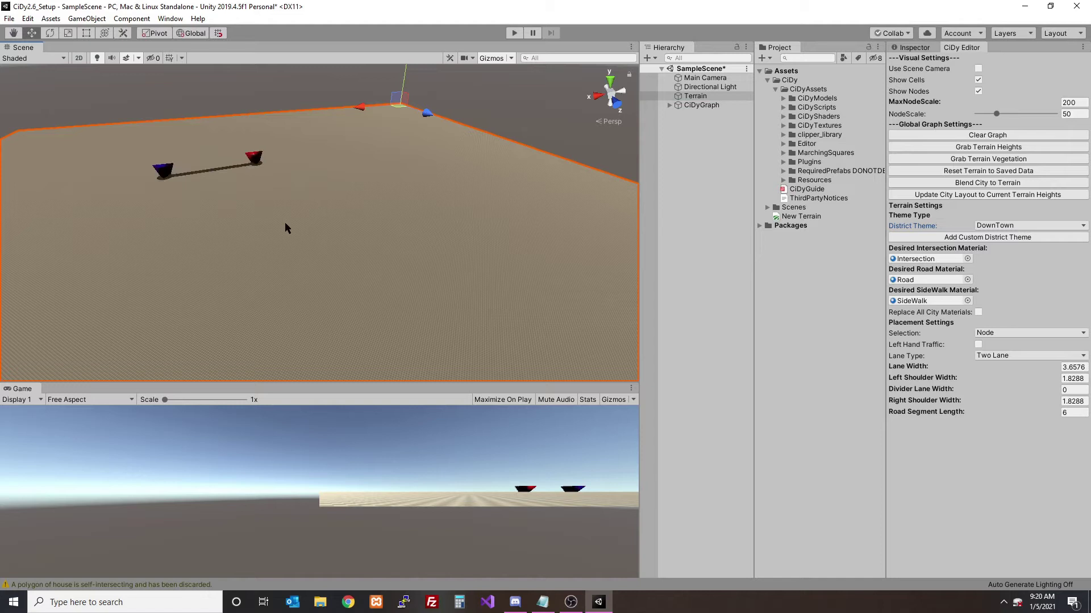
pyautogui.click(192, 239)
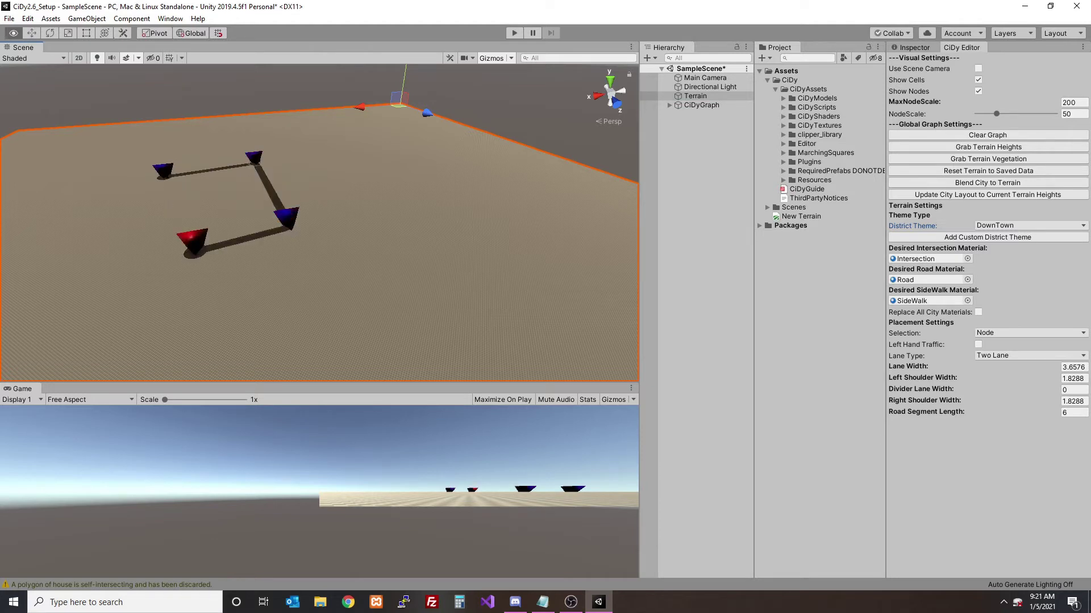
pyautogui.click(163, 171)
# - Add two more nodes beside the first block and close their roads back to it to form a second block
pyautogui.keyDown('alt'); pyautogui.moveTo(228, 199); pyautogui.dragTo(398, 239); pyautogui.keyUp('alt')
pyautogui.moveTo(455, 250); pyautogui.dragTo(300, 219, button='middle')
pyautogui.scroll(3, 299, 219)
pyautogui.keyDown('alt'); pyautogui.moveTo(299, 219); pyautogui.dragTo(299, 223); pyautogui.keyUp('alt')
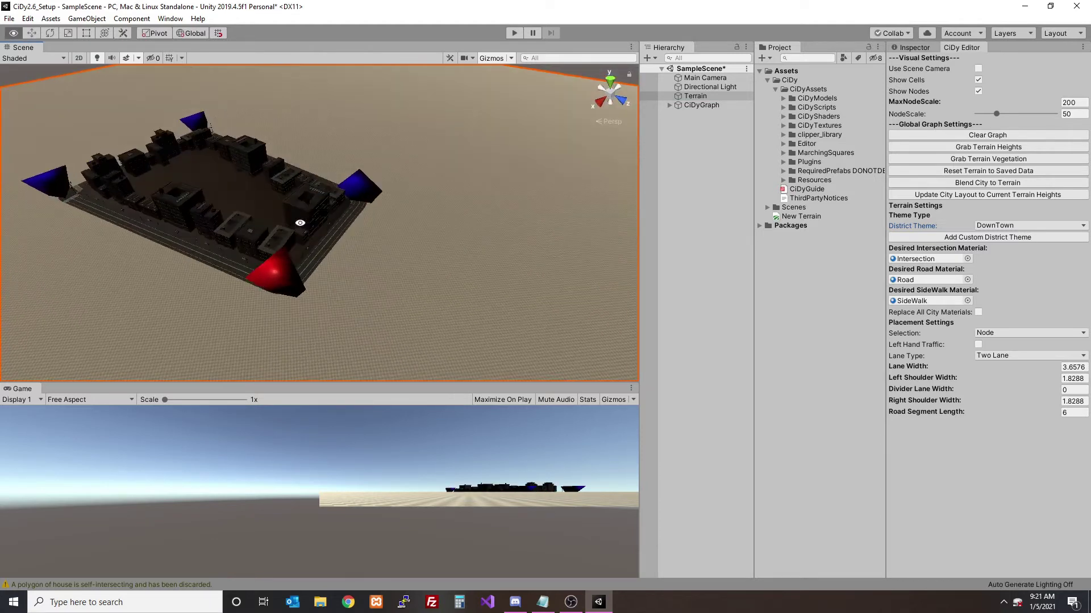
pyautogui.scroll(-3, 282, 249)
pyautogui.click(216, 333)
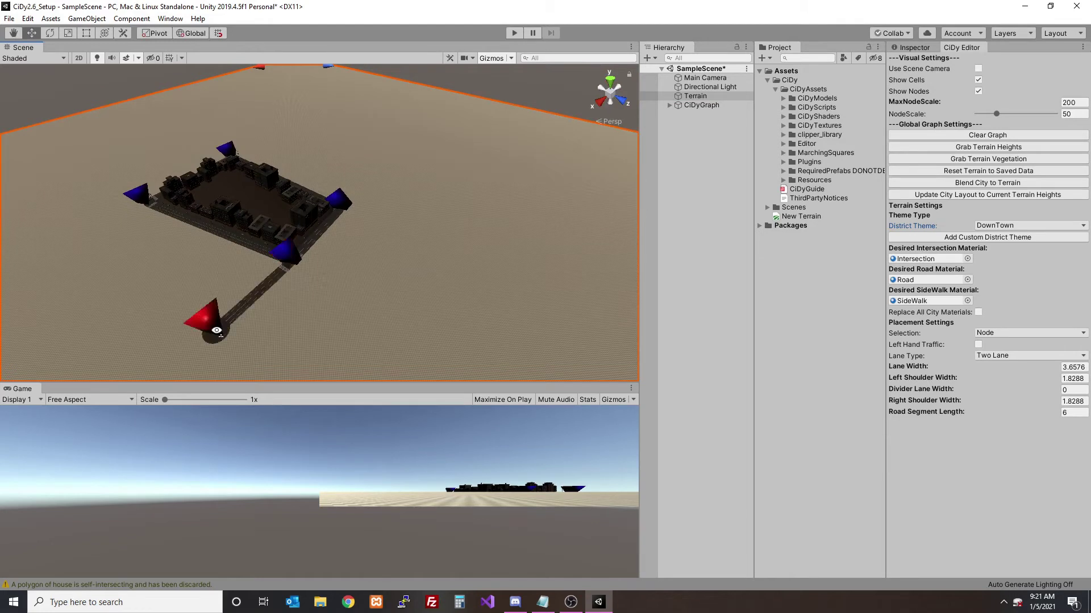
pyautogui.click(82, 232)
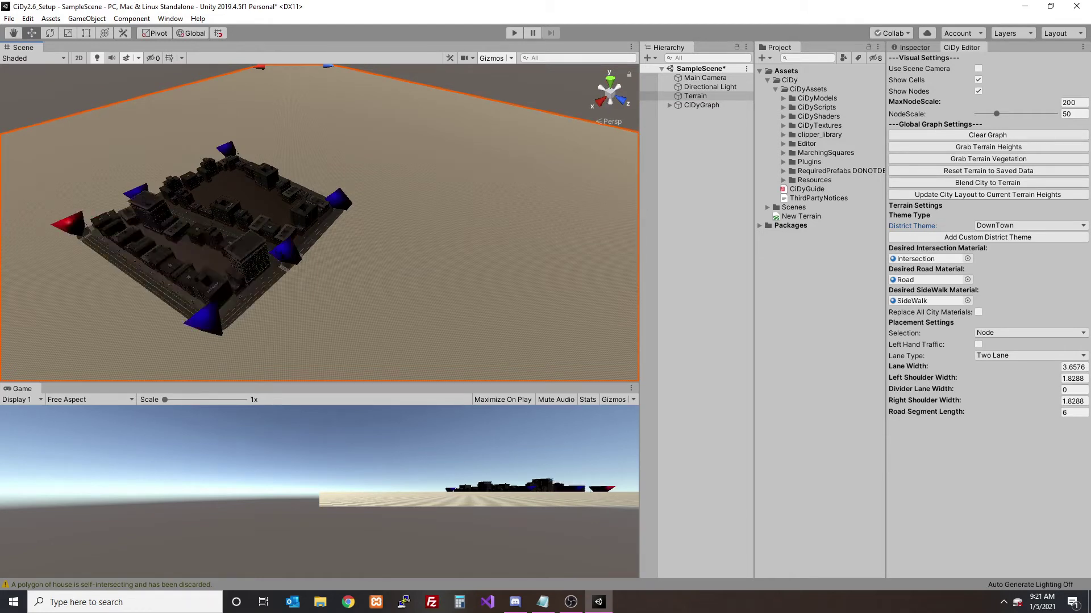
# - Branch a road from the blocks' shared corner node through two new nodes on the open terrain
pyautogui.click(285, 252)
pyautogui.click(402, 317)
pyautogui.click(504, 243)
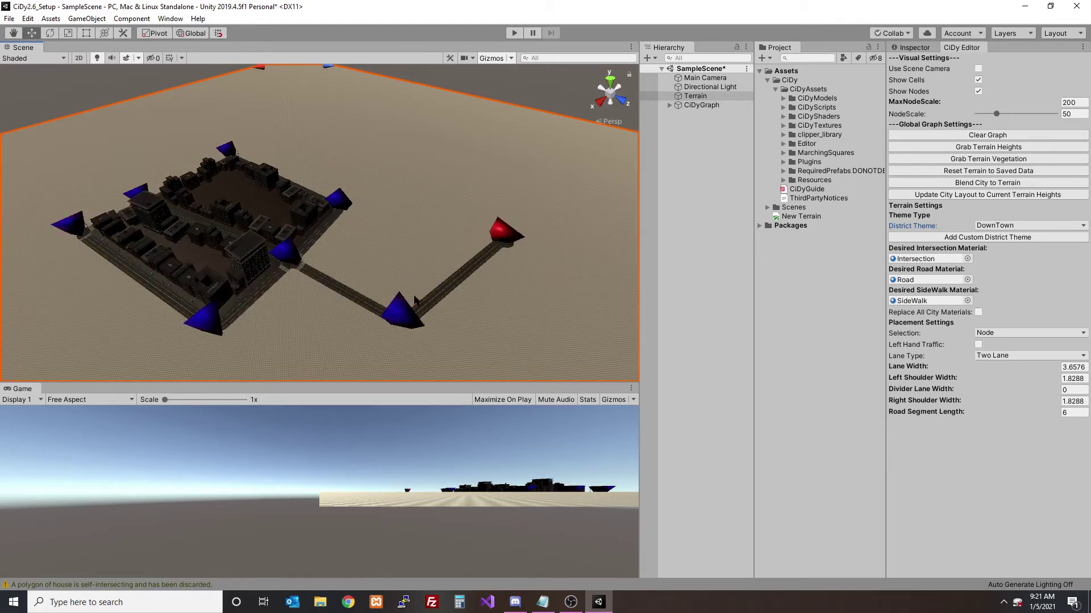
# - Delete the branch's middle node and connect the shared corner node directly to the end node
pyautogui.keyDown('ctrl'); pyautogui.click(404, 312); pyautogui.keyUp('ctrl')
pyautogui.click(286, 253)
pyautogui.keyDown('shift'); pyautogui.click(504, 230); pyautogui.keyUp('shift')
pyautogui.click(503, 231)
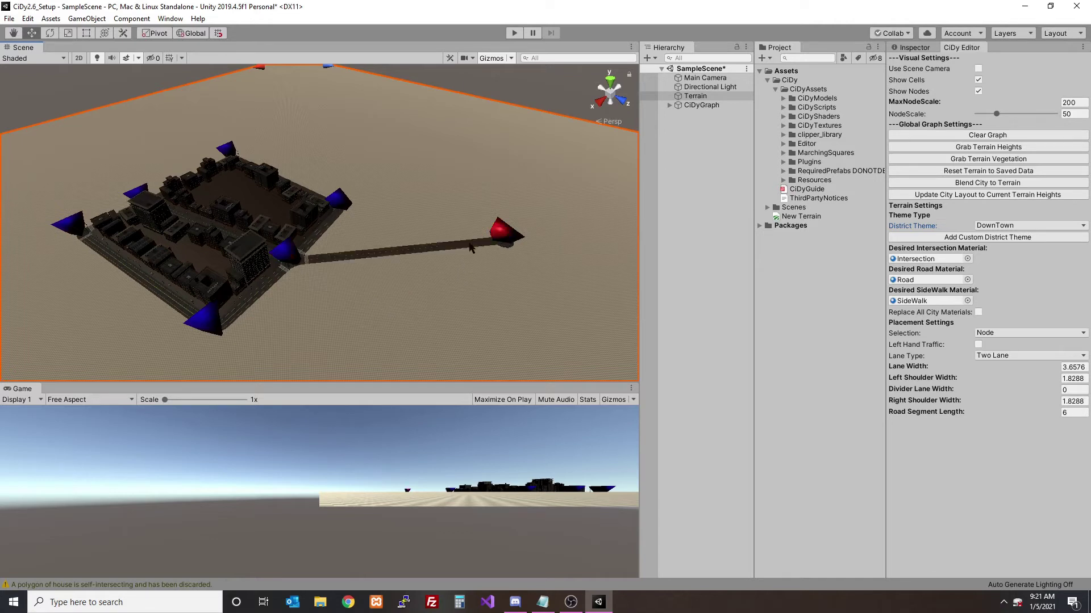
# - Bend the branch road into an outward curve with its two control points and regenerate it
pyautogui.click(470, 249)
pyautogui.keyDown('alt'); pyautogui.moveTo(347, 266); pyautogui.dragTo(381, 256); pyautogui.keyUp('alt')
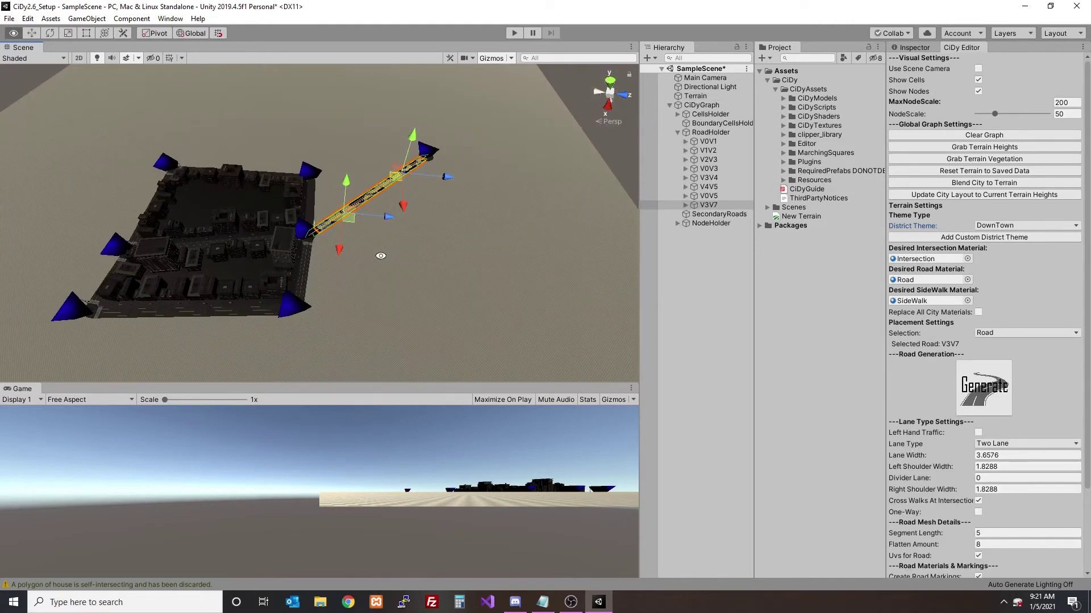
pyautogui.moveTo(348, 217); pyautogui.dragTo(414, 263)
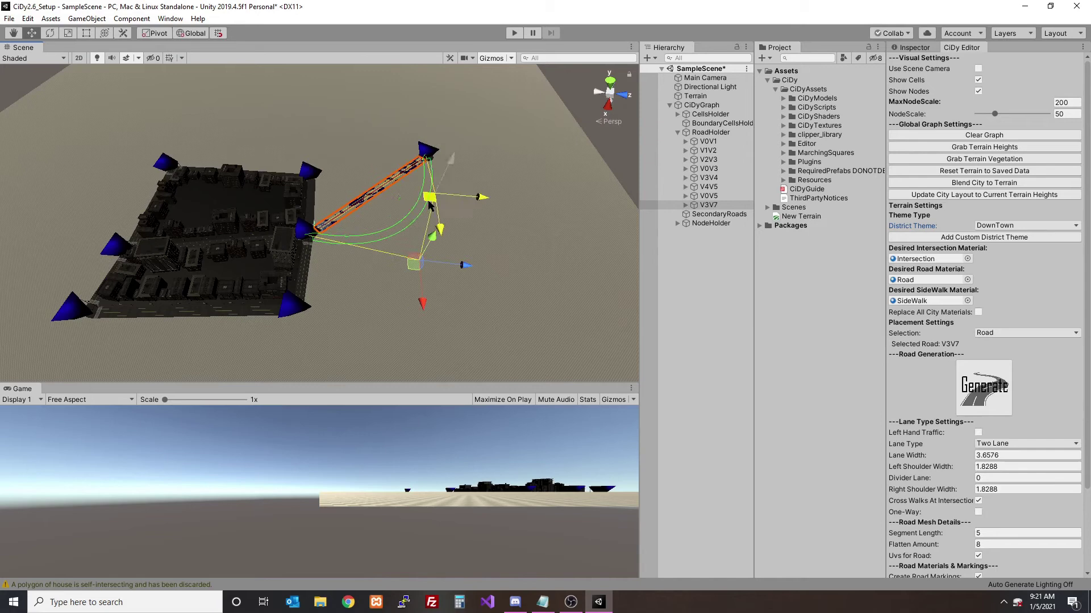
pyautogui.moveTo(429, 206); pyautogui.dragTo(424, 212)
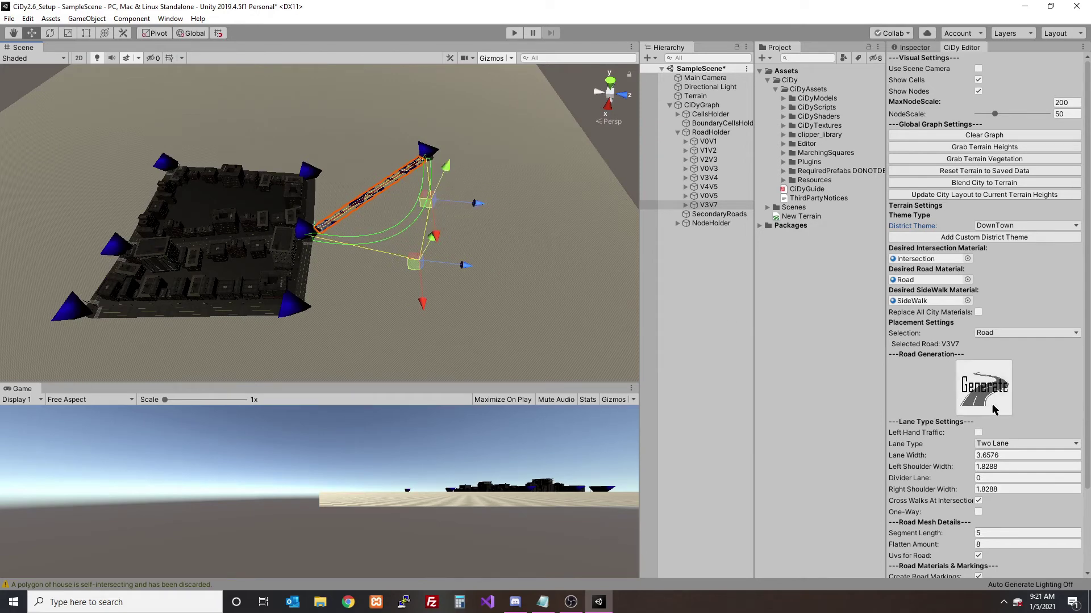
pyautogui.click(981, 390)
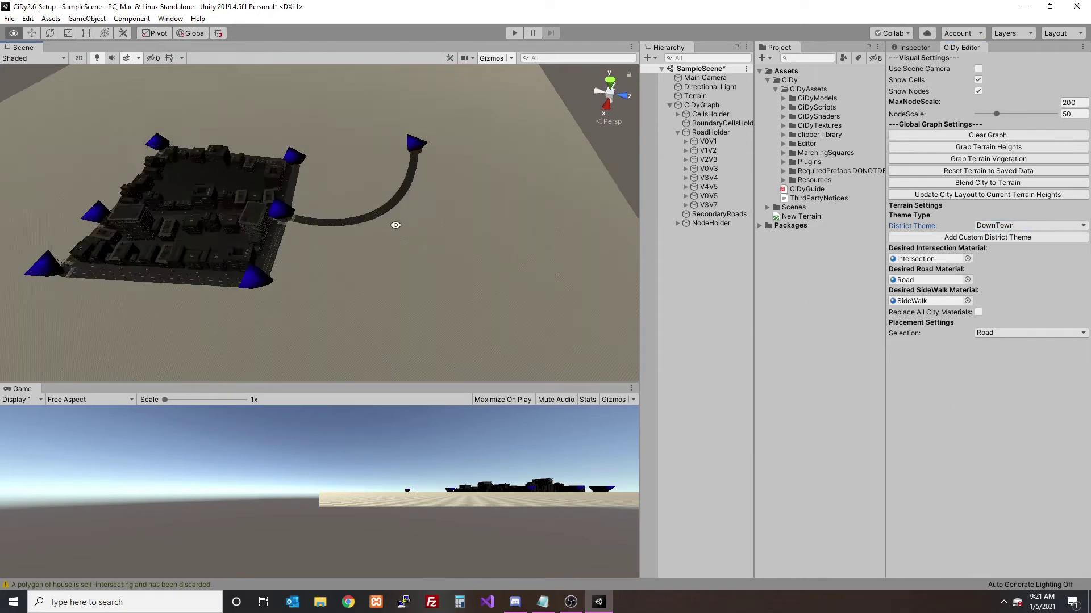
# - Connect the curved road's end node to the first block's other corner, bow that road outward and regenerate it
pyautogui.keyDown('alt'); pyautogui.moveTo(352, 187); pyautogui.dragTo(273, 238); pyautogui.keyUp('alt')
pyautogui.click(183, 170)
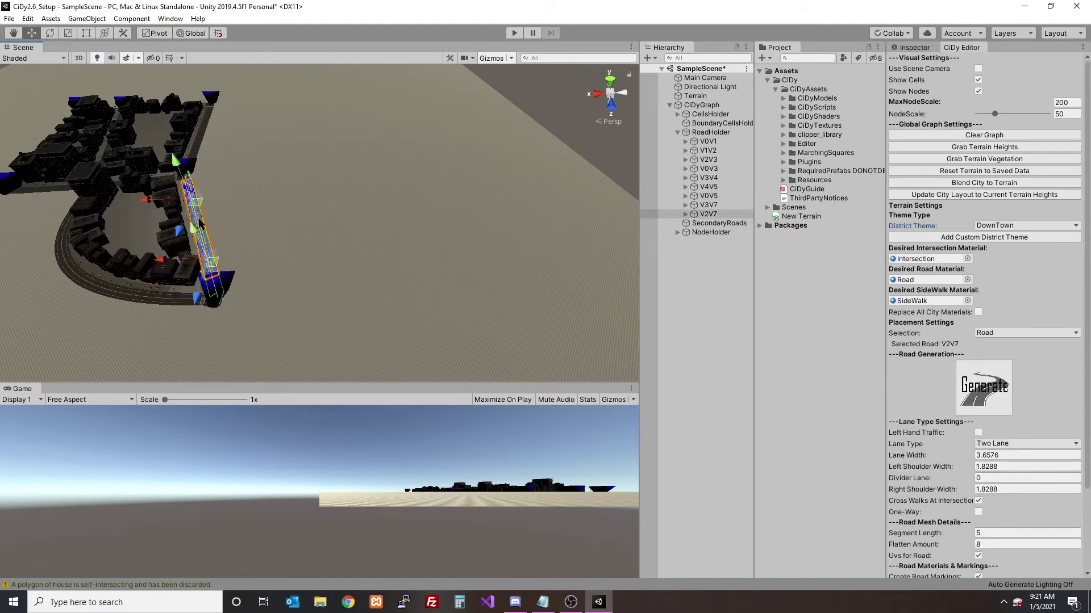
pyautogui.click(201, 210)
pyautogui.moveTo(203, 210); pyautogui.dragTo(351, 290)
pyautogui.click(965, 393)
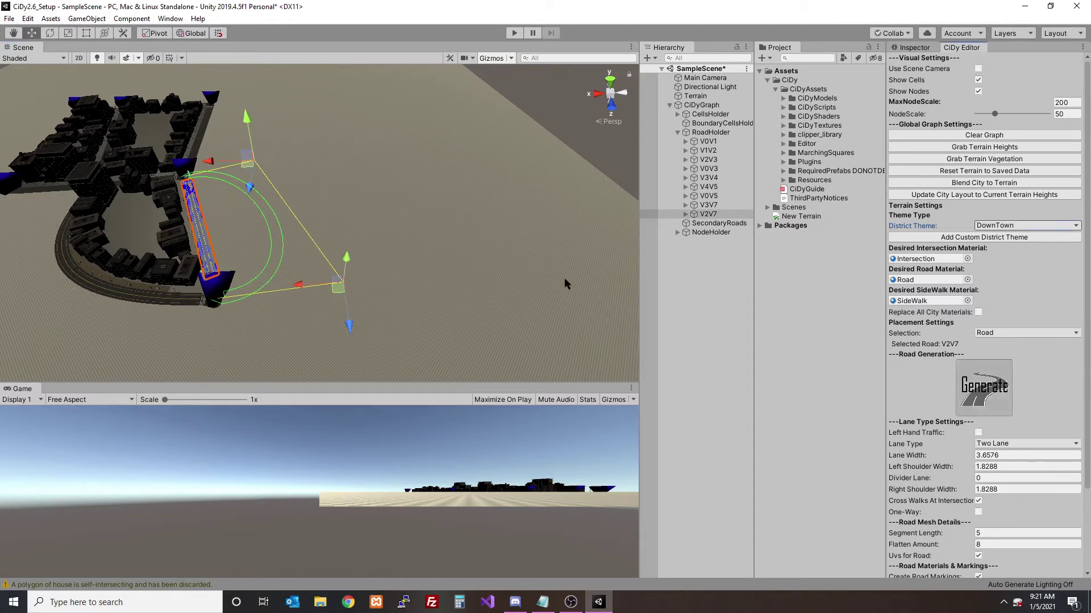
# - Adjust the second curved road's control point near the end node, then regenerate the road
pyautogui.moveTo(350, 232); pyautogui.dragTo(455, 233, button='middle')
pyautogui.keyDown('alt'); pyautogui.moveTo(454, 233); pyautogui.dragTo(307, 234); pyautogui.keyUp('alt')
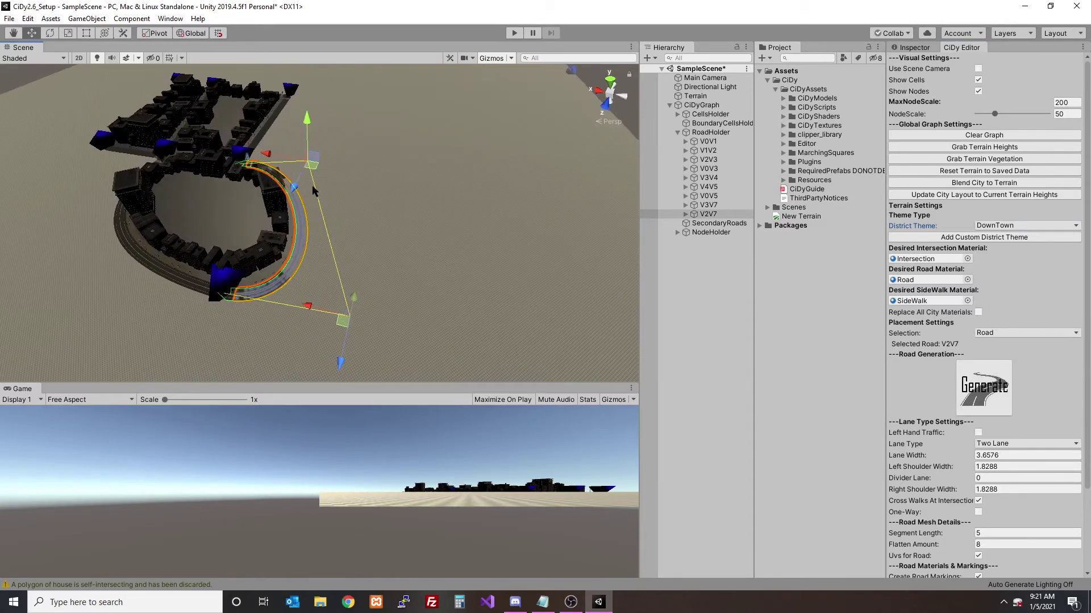
pyautogui.moveTo(344, 320); pyautogui.dragTo(348, 287)
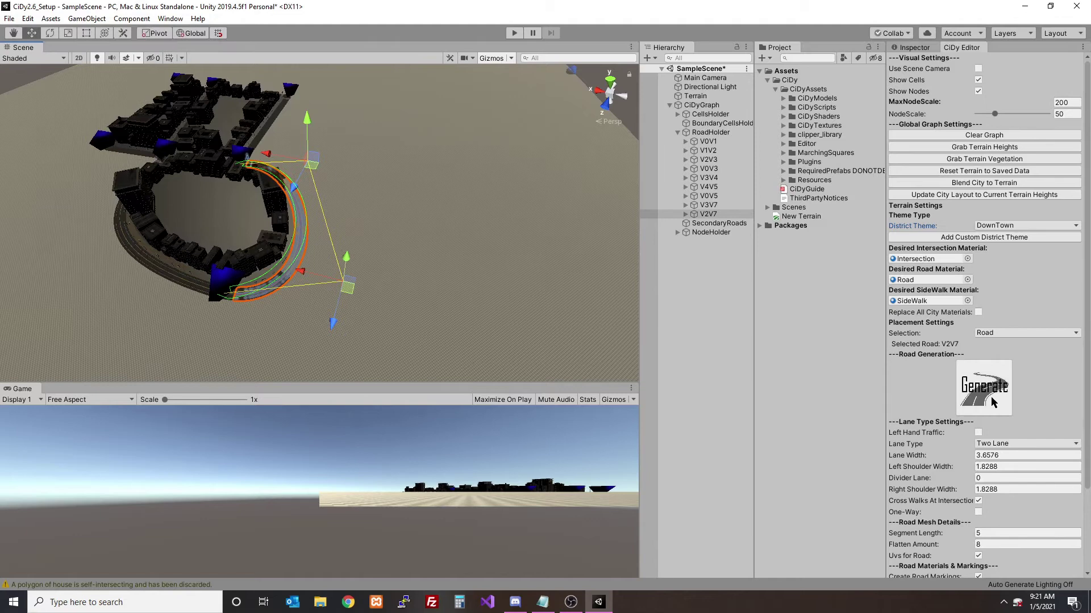
pyautogui.click(993, 402)
pyautogui.click(297, 253)
pyautogui.scroll(4, 297, 246)
pyautogui.moveTo(297, 246); pyautogui.dragTo(382, 242, button='middle')
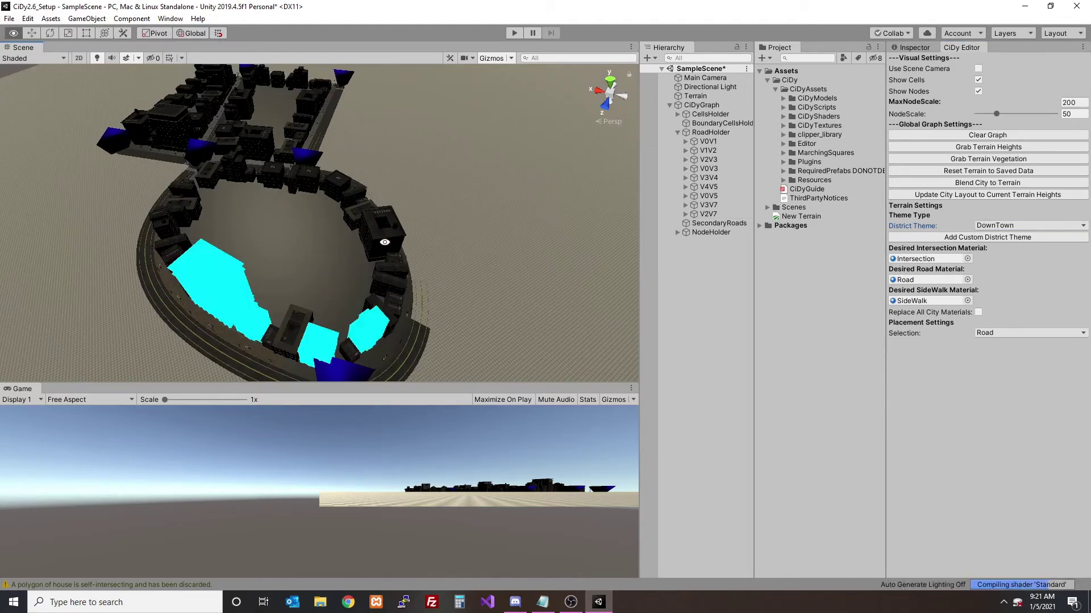
# - Toggle the visibility of cells and nodes, leaving Show Cells on and Show Nodes off
pyautogui.click(978, 80)
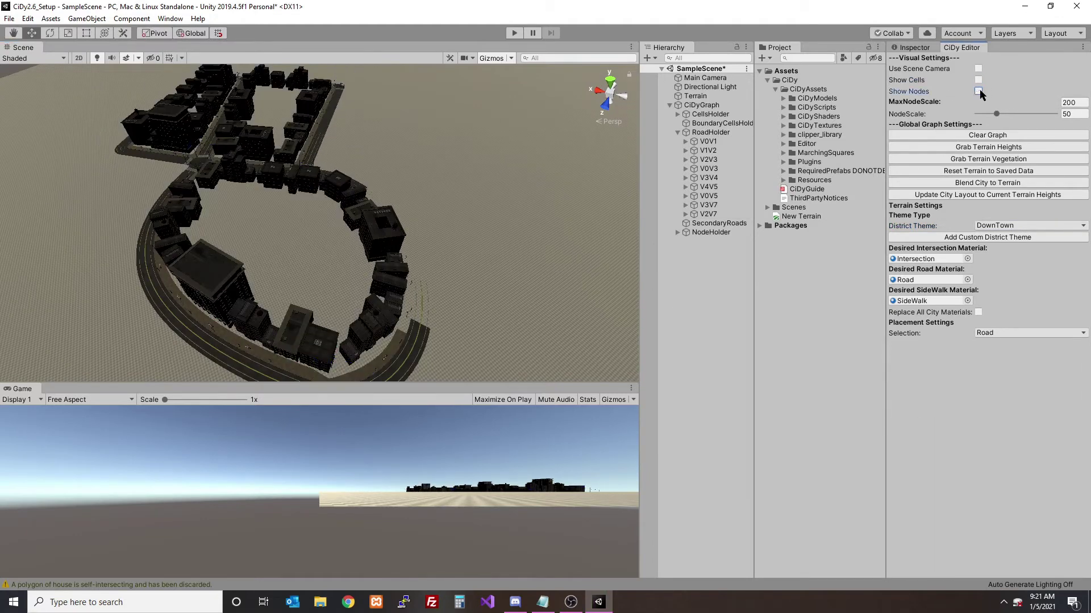
pyautogui.keyDown('alt'); pyautogui.moveTo(432, 171); pyautogui.dragTo(336, 153); pyautogui.keyUp('alt')
pyautogui.click(343, 163)
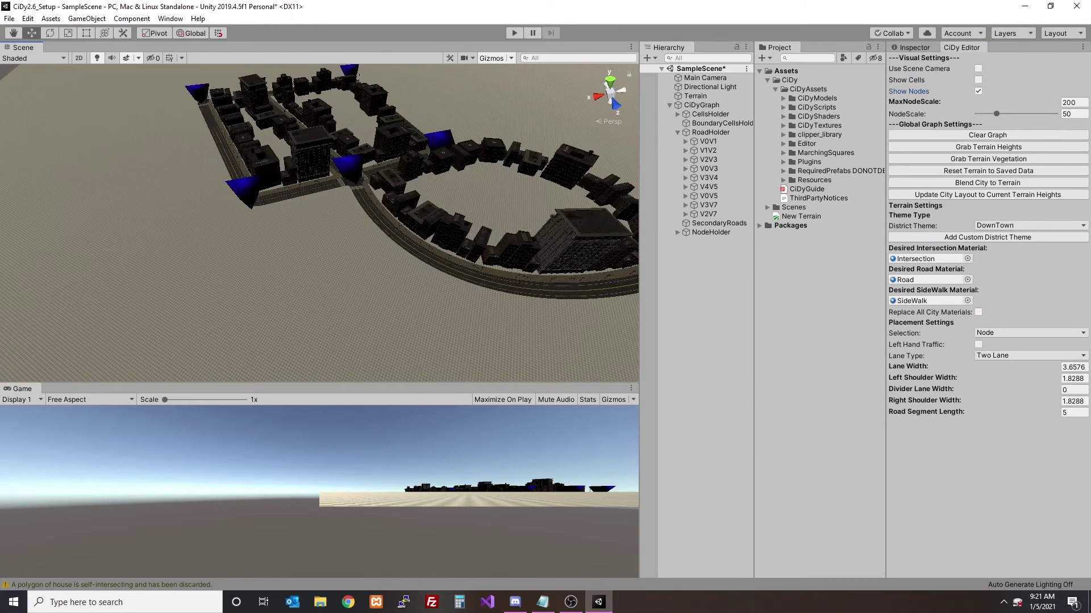
pyautogui.click(978, 91)
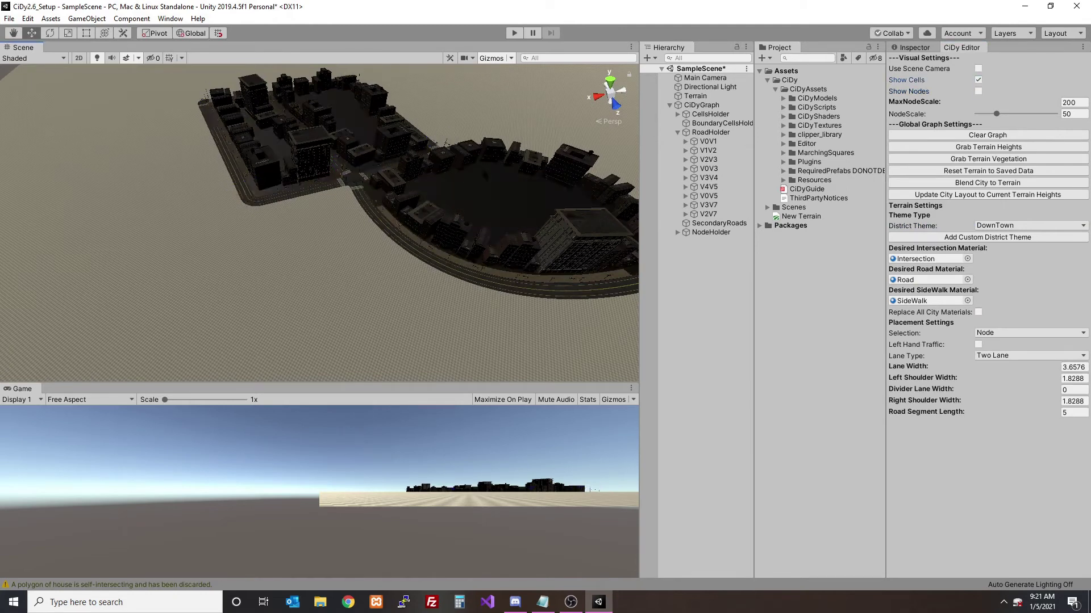
# - Select the curved block's cell and switch the scene to a top-down view
pyautogui.click(485, 175)
pyautogui.keyDown('alt'); pyautogui.moveTo(485, 175); pyautogui.dragTo(504, 290); pyautogui.keyUp('alt')
pyautogui.moveTo(504, 290); pyautogui.dragTo(491, 162, button='middle')
pyautogui.scroll(-3, 494, 162)
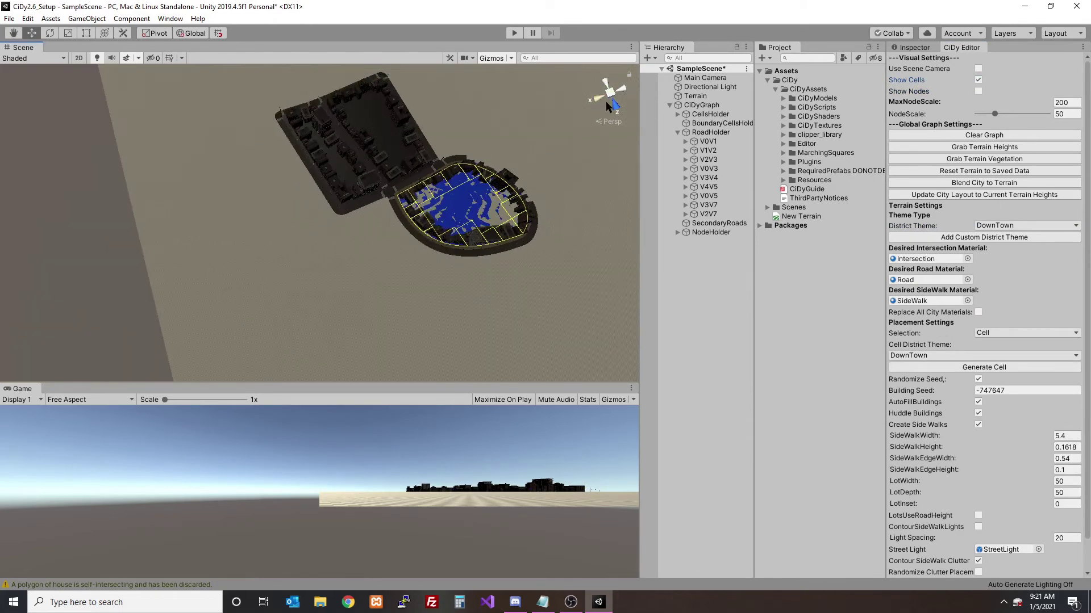
pyautogui.click(597, 97)
pyautogui.click(610, 81)
pyautogui.click(610, 92)
pyautogui.keyDown('alt'); pyautogui.scroll(4, 389, 176); pyautogui.keyUp('alt')
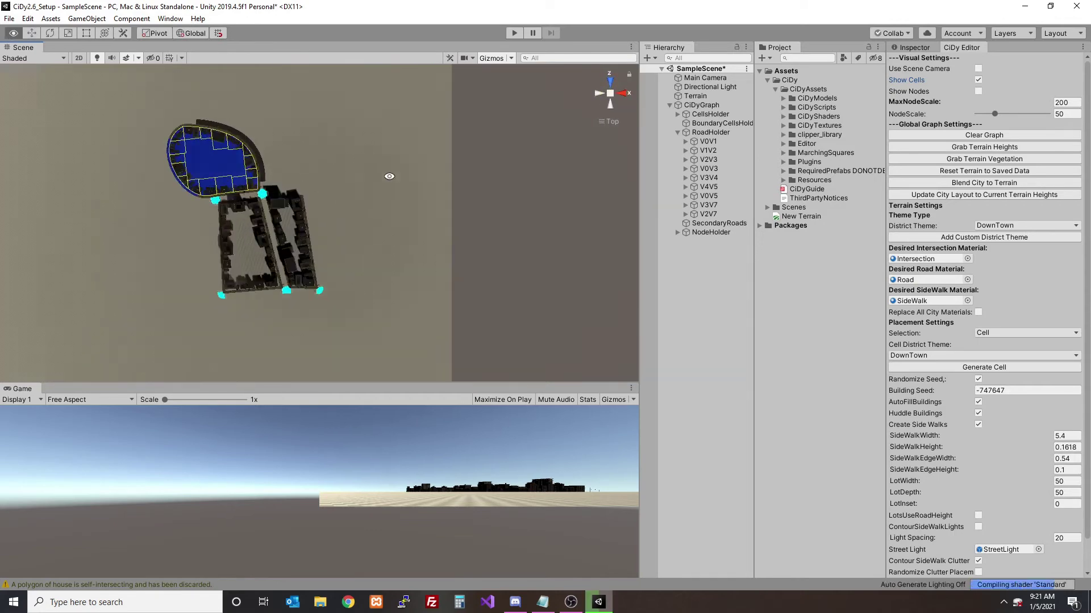
# - Select each of the three city cells in turn to inspect its lots and cell settings
pyautogui.scroll(3, 389, 176)
pyautogui.moveTo(340, 193); pyautogui.dragTo(397, 213, button='middle')
pyautogui.click(281, 261)
pyautogui.click(287, 261)
pyautogui.click(344, 258)
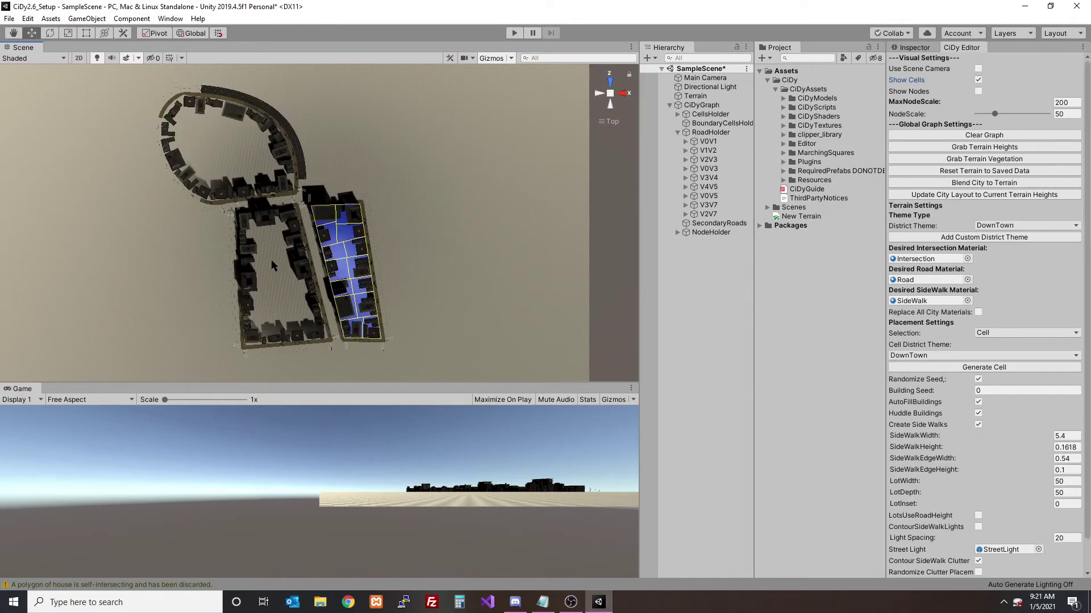
pyautogui.click(261, 166)
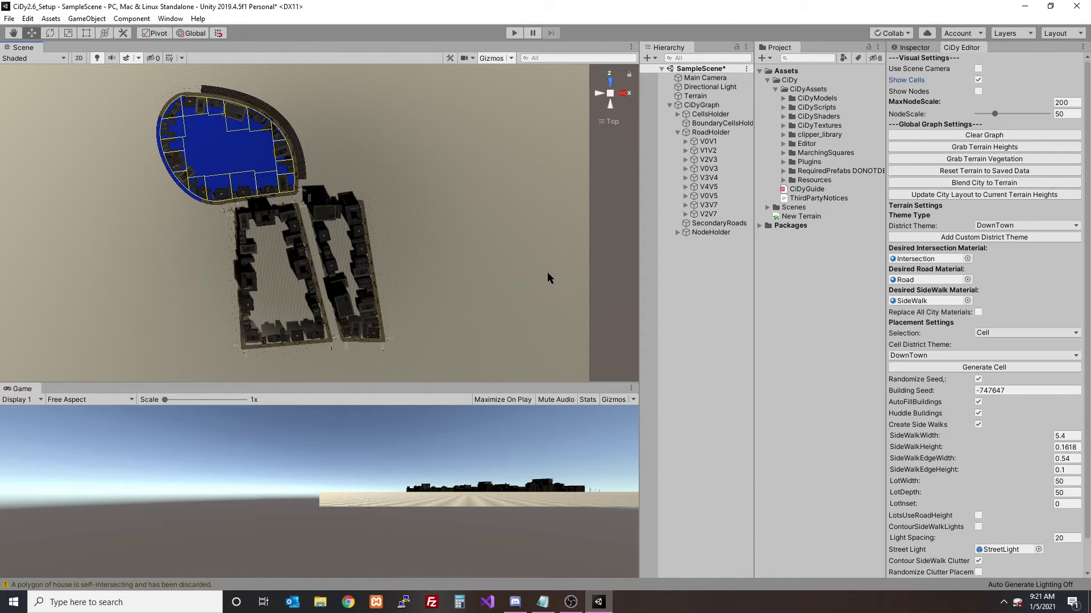
# - Return the scene to a perspective view showing all three city blocks
pyautogui.keyDown('alt'); pyautogui.moveTo(181, 248); pyautogui.dragTo(581, 116); pyautogui.keyUp('alt')
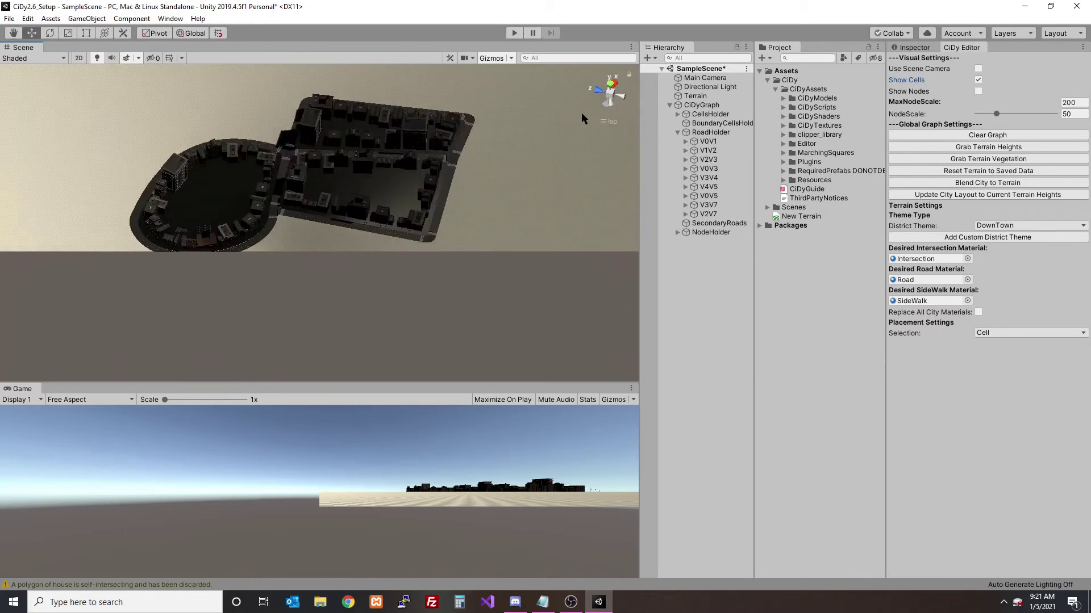
pyautogui.click(613, 95)
pyautogui.scroll(-5, 265, 189)
pyautogui.keyDown('alt'); pyautogui.moveTo(266, 190); pyautogui.dragTo(515, 186); pyautogui.keyUp('alt')
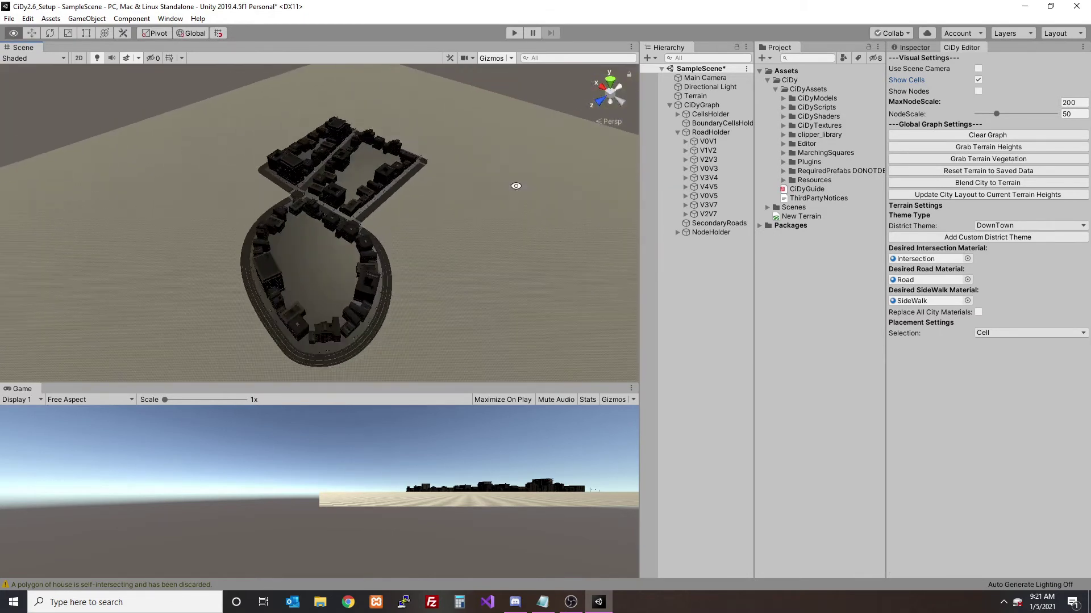
# - Examine the roads and buildings up close with cells hidden and Use Scene Camera on, then turn the camera option off
pyautogui.click(981, 78)
pyautogui.click(981, 67)
pyautogui.keyDown('alt'); pyautogui.moveTo(318, 227); pyautogui.dragTo(439, 257); pyautogui.keyUp('alt')
pyautogui.scroll(5, 458, 157)
pyautogui.scroll(-4, 353, 231)
pyautogui.moveTo(439, 257); pyautogui.dragTo(398, 230, button='middle')
pyautogui.scroll(4, 397, 230)
pyautogui.keyDown('alt'); pyautogui.moveTo(397, 230); pyautogui.dragTo(501, 230); pyautogui.keyUp('alt')
pyautogui.click(978, 68)
# - Show the cells, set the curved cell's district theme to Industrial and regenerate it
pyautogui.click(978, 79)
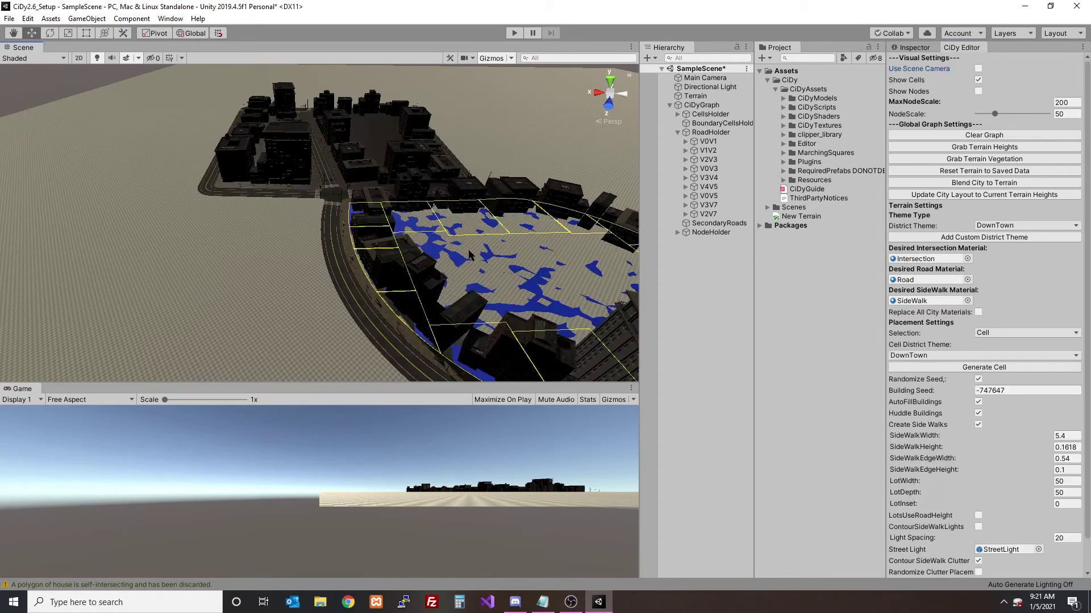
pyautogui.click(951, 355)
pyautogui.click(958, 368)
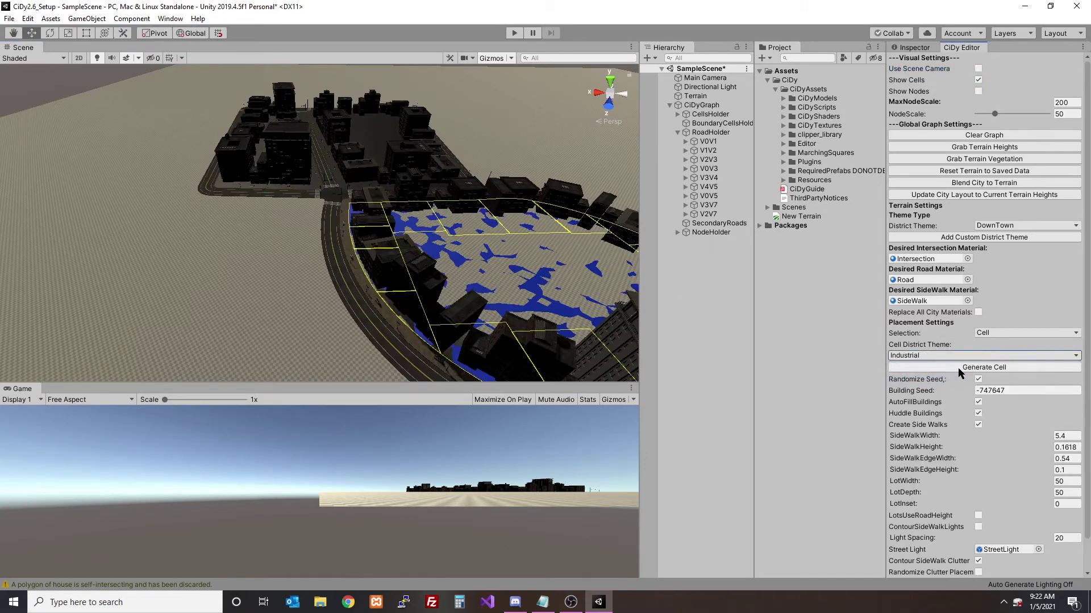
pyautogui.moveTo(506, 282); pyautogui.dragTo(446, 242, button='middle')
pyautogui.scroll(-5, 446, 243)
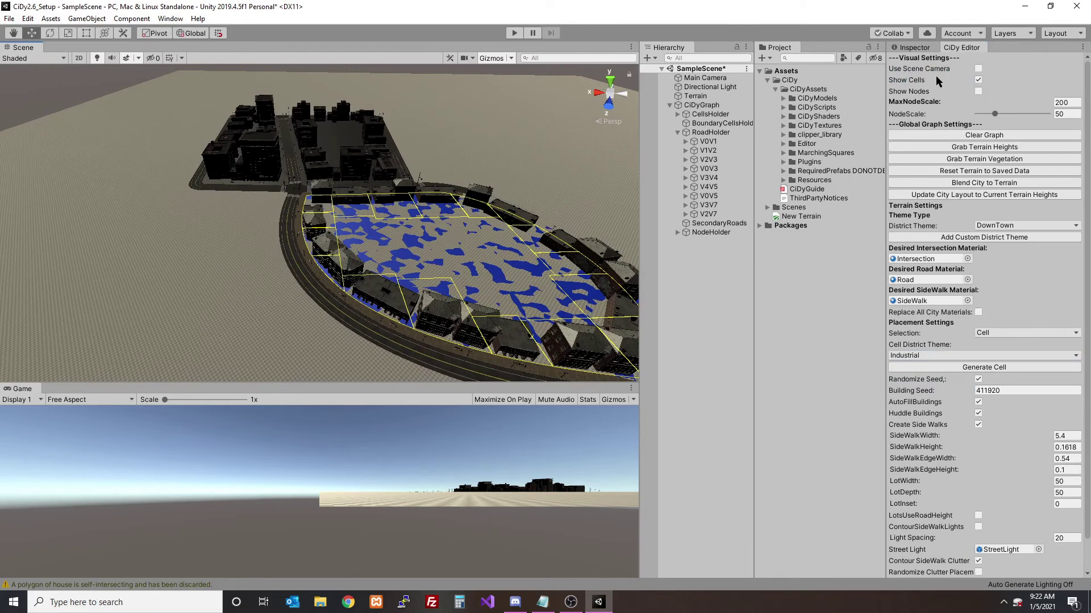
pyautogui.click(978, 80)
pyautogui.keyDown('alt'); pyautogui.moveTo(497, 133); pyautogui.dragTo(618, 173); pyautogui.keyUp('alt')
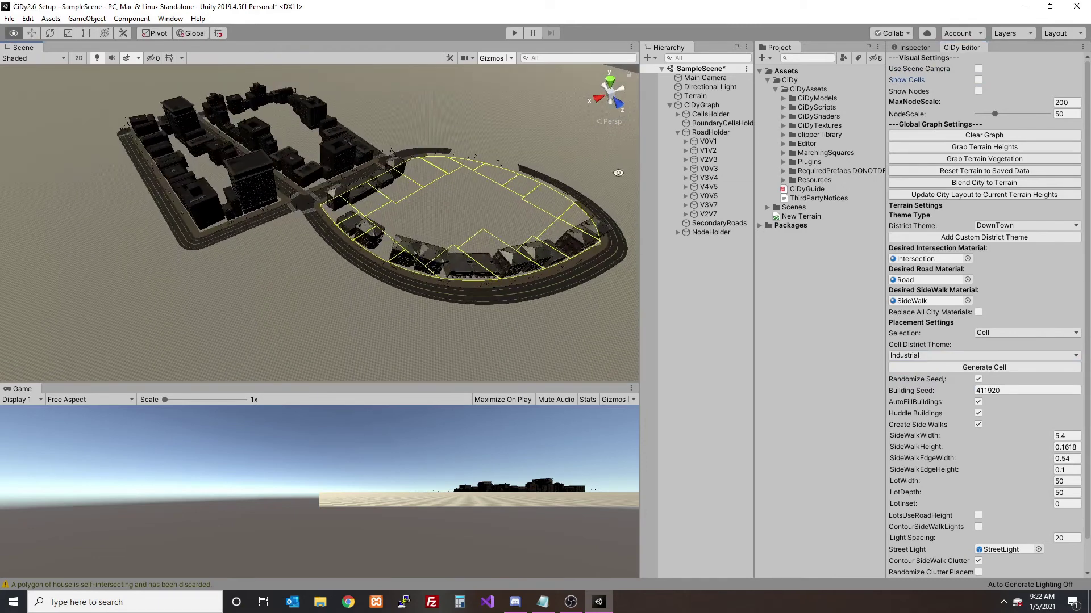
# - Set the narrow rectangular cell's district theme to Residential and regenerate it
pyautogui.click(978, 79)
pyautogui.click(985, 354)
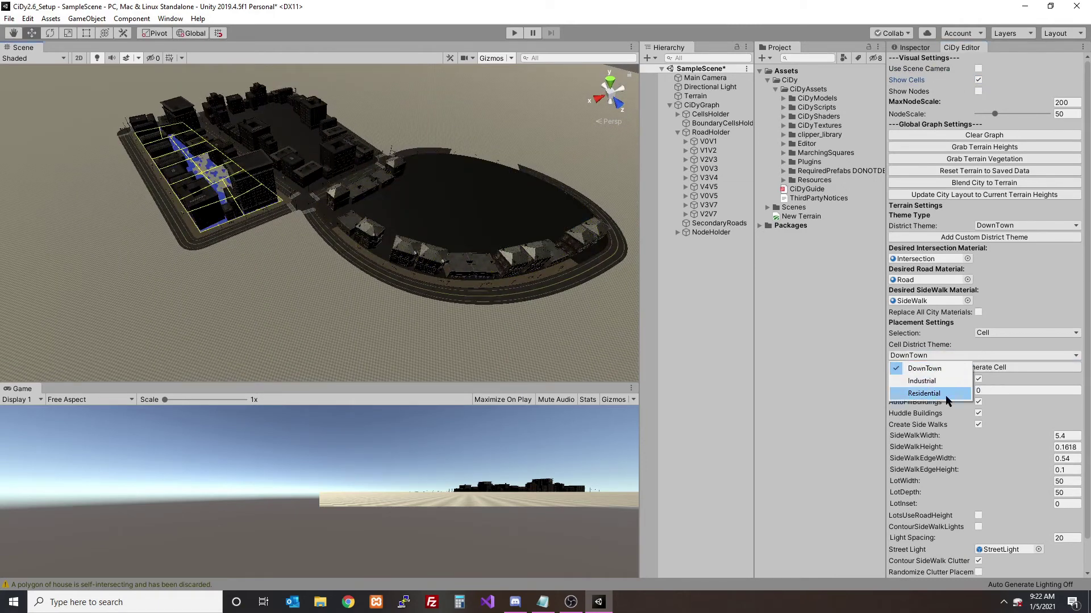
pyautogui.click(943, 394)
pyautogui.click(969, 368)
pyautogui.keyDown('alt'); pyautogui.moveTo(214, 187); pyautogui.dragTo(482, 187); pyautogui.keyUp('alt')
# - Hide the cells and inspect the generated blocks from street level and above, toggling the scene view's lighting
pyautogui.click(978, 80)
pyautogui.keyDown('alt'); pyautogui.moveTo(330, 199); pyautogui.dragTo(363, 147); pyautogui.keyUp('alt')
pyautogui.moveTo(364, 147); pyautogui.dragTo(384, 125, button='right')
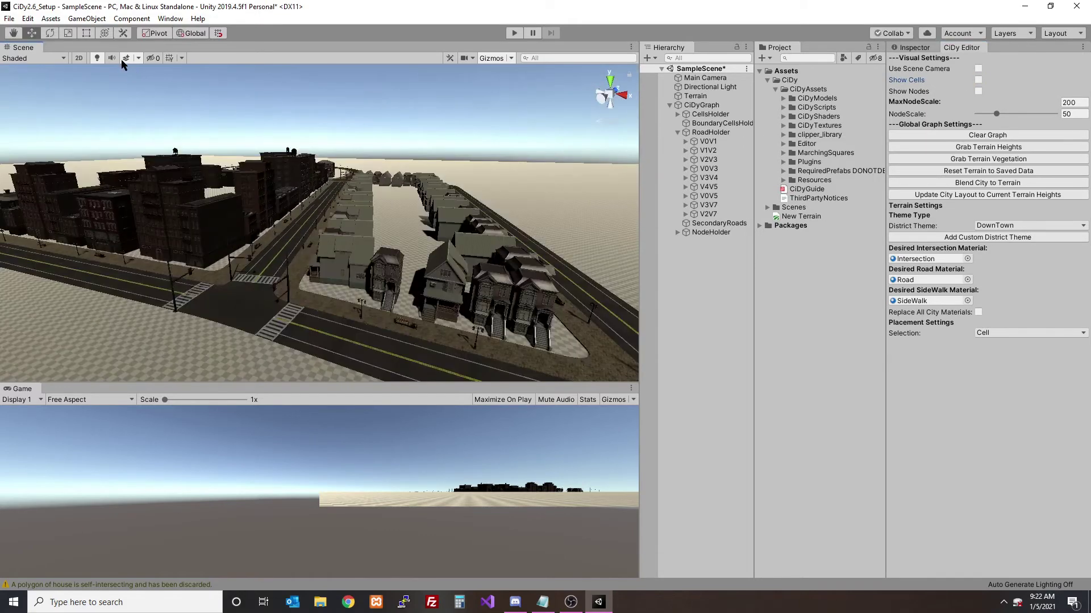
pyautogui.click(126, 58)
pyautogui.click(98, 59)
pyautogui.click(97, 58)
pyautogui.keyDown('alt'); pyautogui.moveTo(293, 145); pyautogui.dragTo(401, 266); pyautogui.keyUp('alt')
pyautogui.scroll(-5, 401, 266)
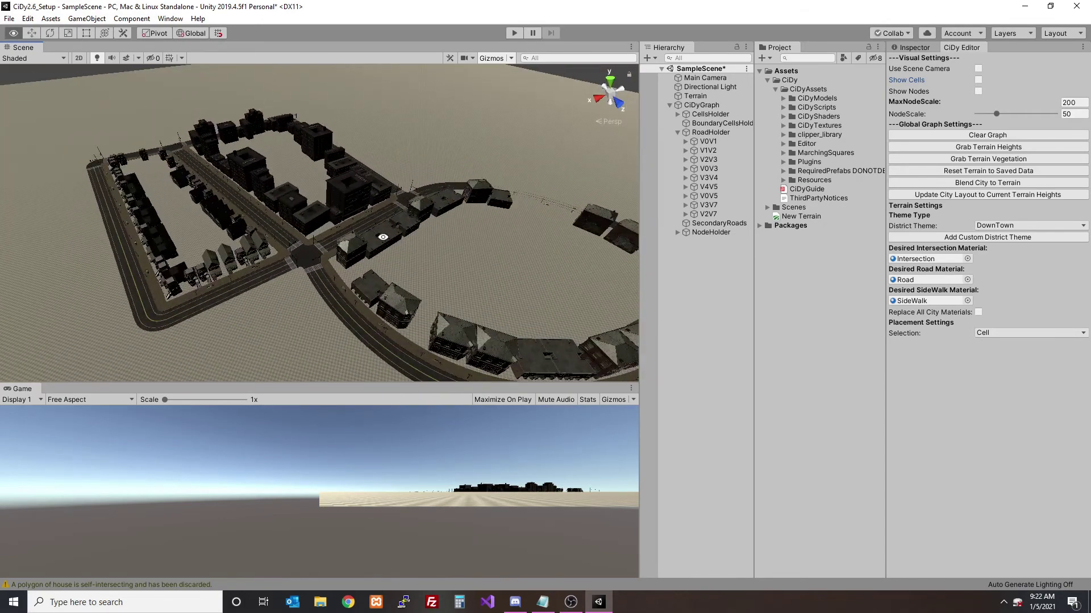
# - Clear the entire CiDy graph so the terrain is empty
pyautogui.keyDown('alt'); pyautogui.moveTo(370, 182); pyautogui.dragTo(318, 223); pyautogui.keyUp('alt')
pyautogui.scroll(-5, 319, 223)
pyautogui.scroll(-1, 319, 222)
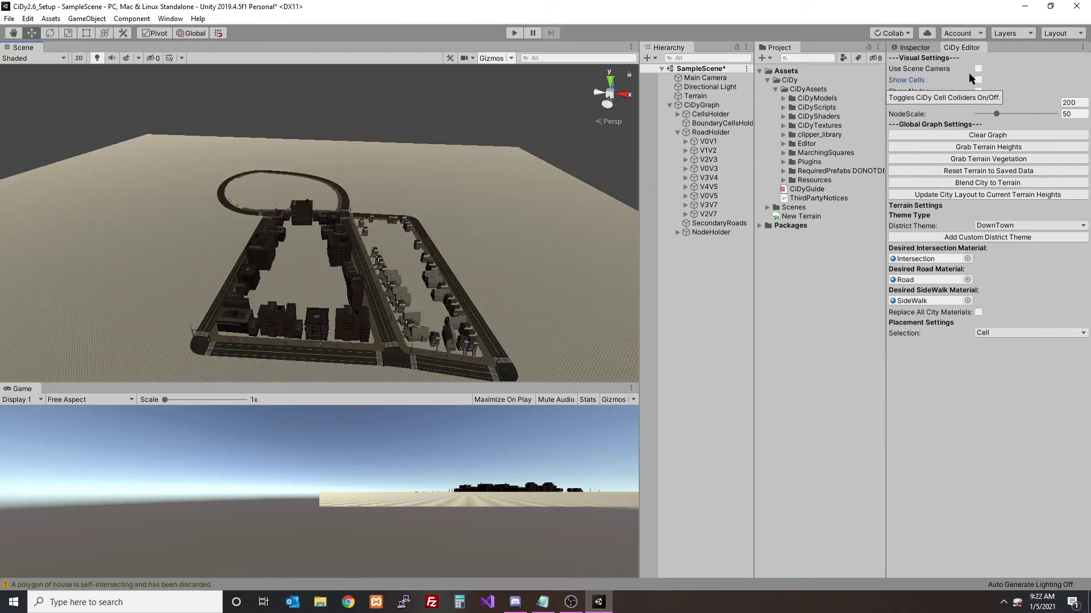
pyautogui.click(991, 135)
pyautogui.click(578, 323)
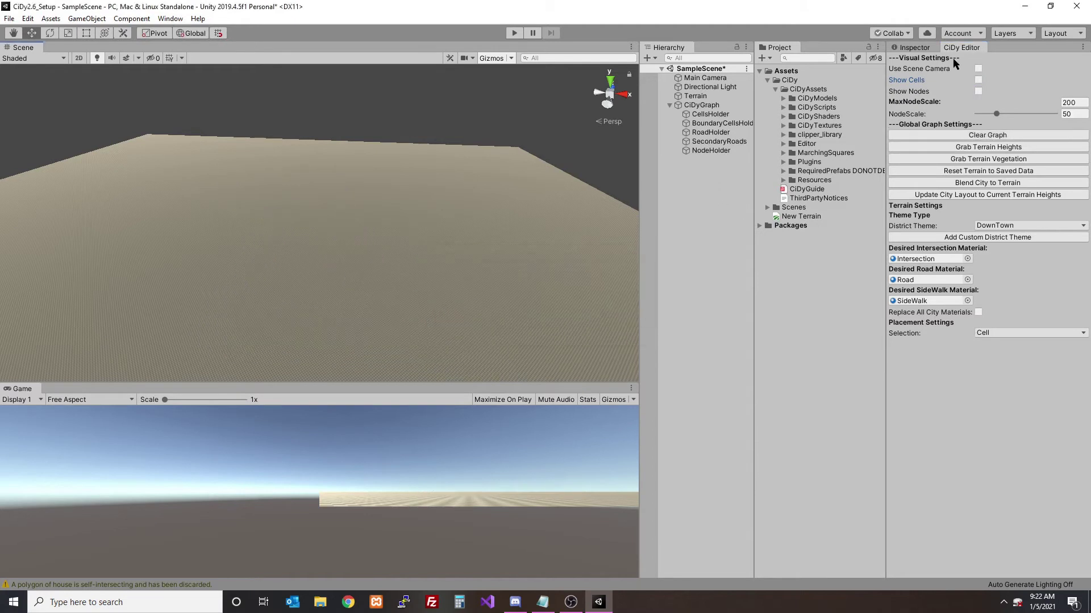
# - Set up the terrain's Raise or Lower Terrain tool with builtin_brush_8 at a brush size of 1642
pyautogui.click(364, 221)
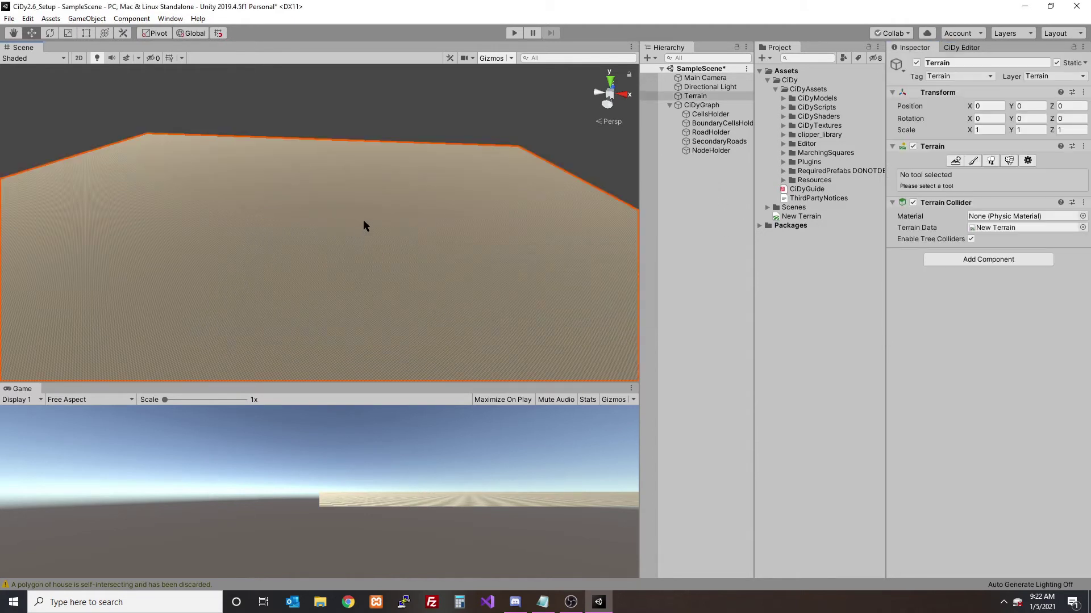
pyautogui.click(965, 161)
pyautogui.click(946, 173)
pyautogui.click(940, 185)
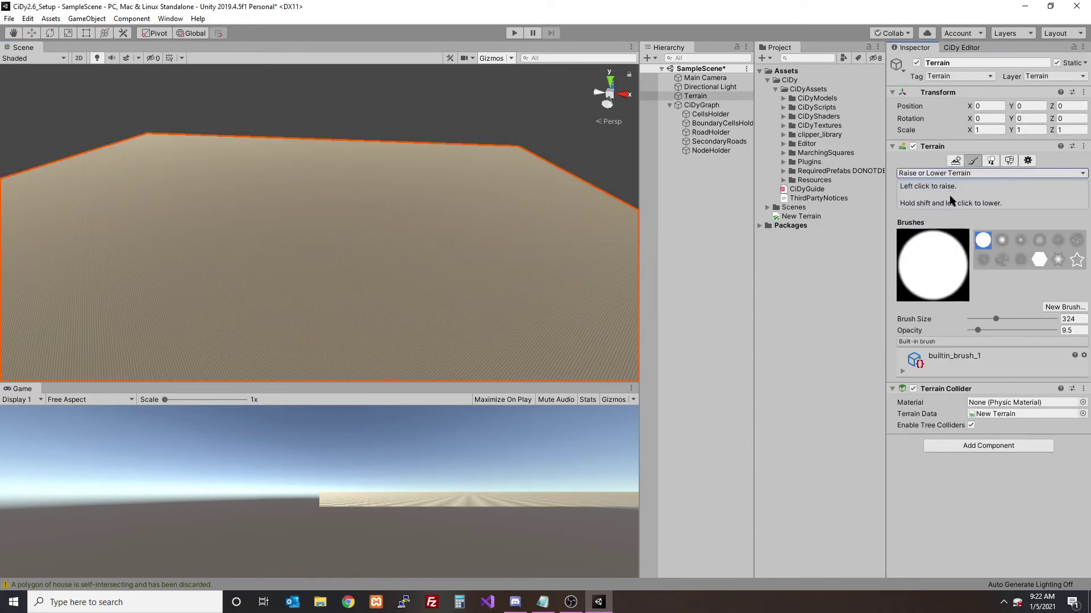
pyautogui.click(1002, 259)
pyautogui.scroll(-2, 504, 220)
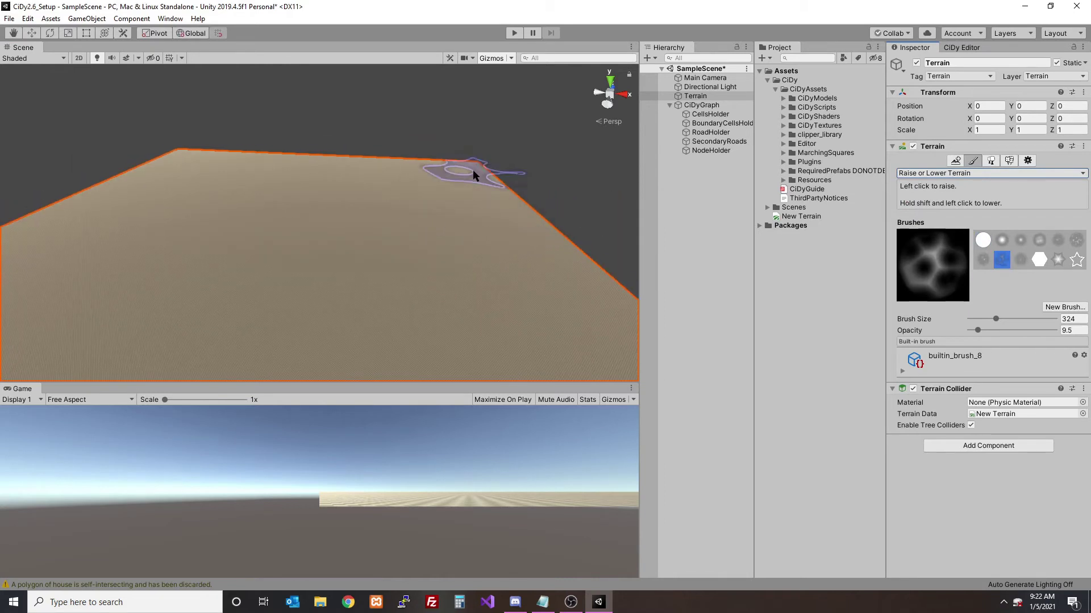
pyautogui.moveTo(995, 319); pyautogui.dragTo(1028, 319)
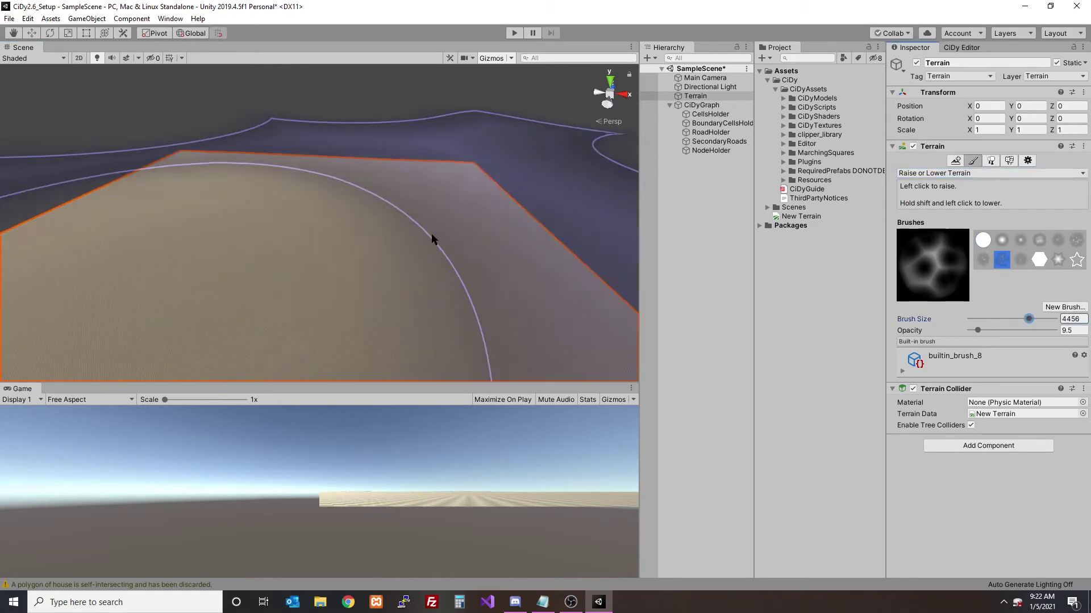
pyautogui.scroll(-4, 366, 221)
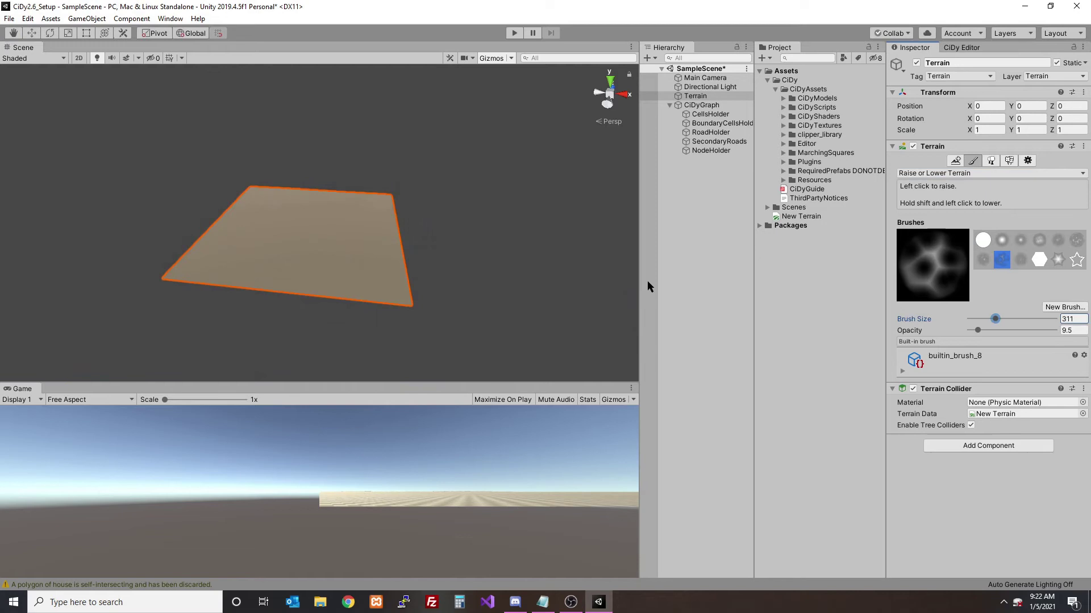
pyautogui.click(1014, 320)
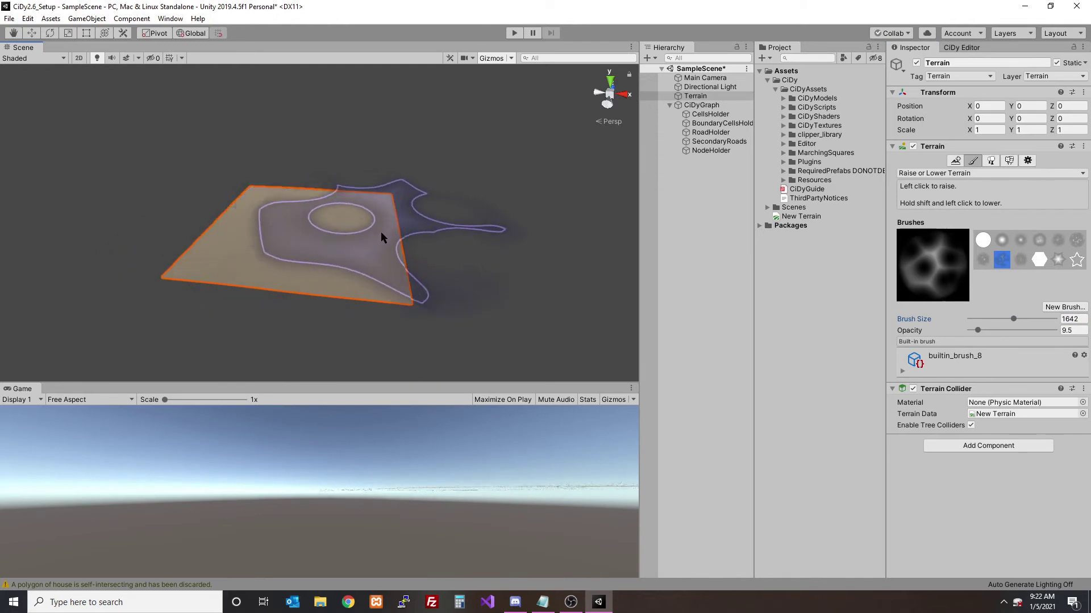
# - Raise uneven hills across the terrain with the sculpting brush
pyautogui.keyDown('alt'); pyautogui.moveTo(261, 242); pyautogui.dragTo(380, 204); pyautogui.keyUp('alt')
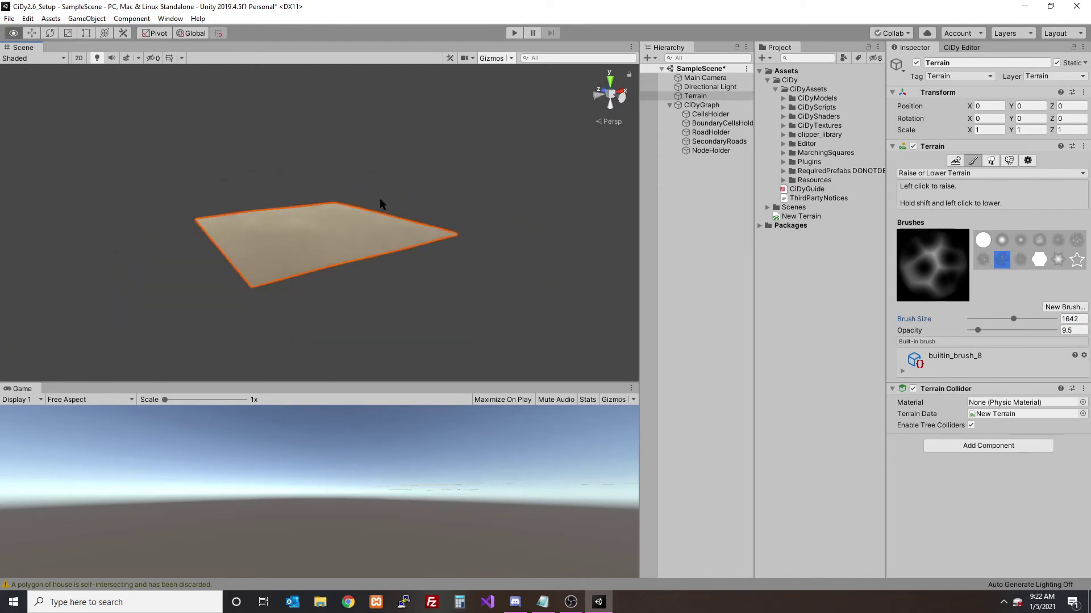
pyautogui.scroll(8, 366, 214)
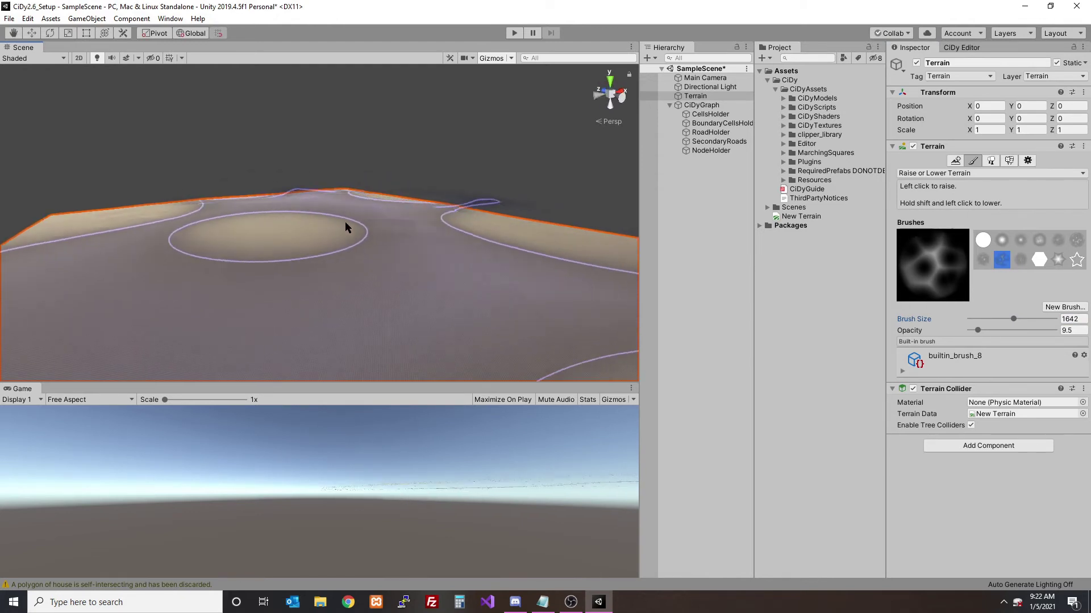
pyautogui.moveTo(325, 216)
pyautogui.mouseDown()
pyautogui.moveTo(332, 203)
pyautogui.moveTo(320, 204)
pyautogui.moveTo(328, 214)
pyautogui.moveTo(148, 217)
pyautogui.moveTo(161, 208)
pyautogui.mouseUp()
pyautogui.click(682, 205)
pyautogui.keyDown('alt'); pyautogui.moveTo(459, 197); pyautogui.dragTo(398, 193); pyautogui.keyUp('alt')
# - Grab the sculpted terrain's heights in the CiDy Editor and store them
pyautogui.click(963, 47)
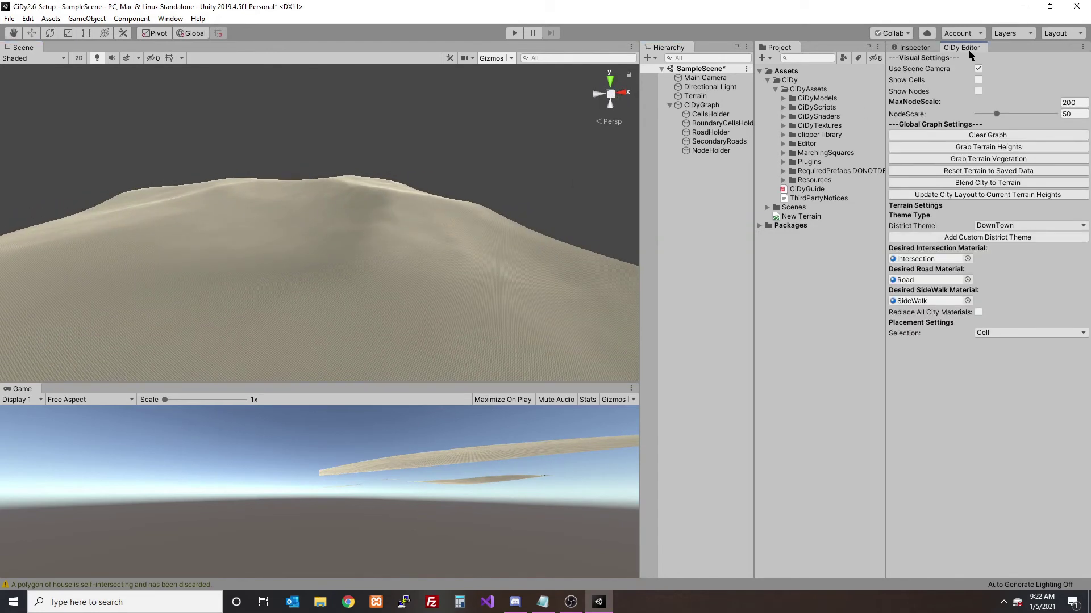
pyautogui.click(989, 148)
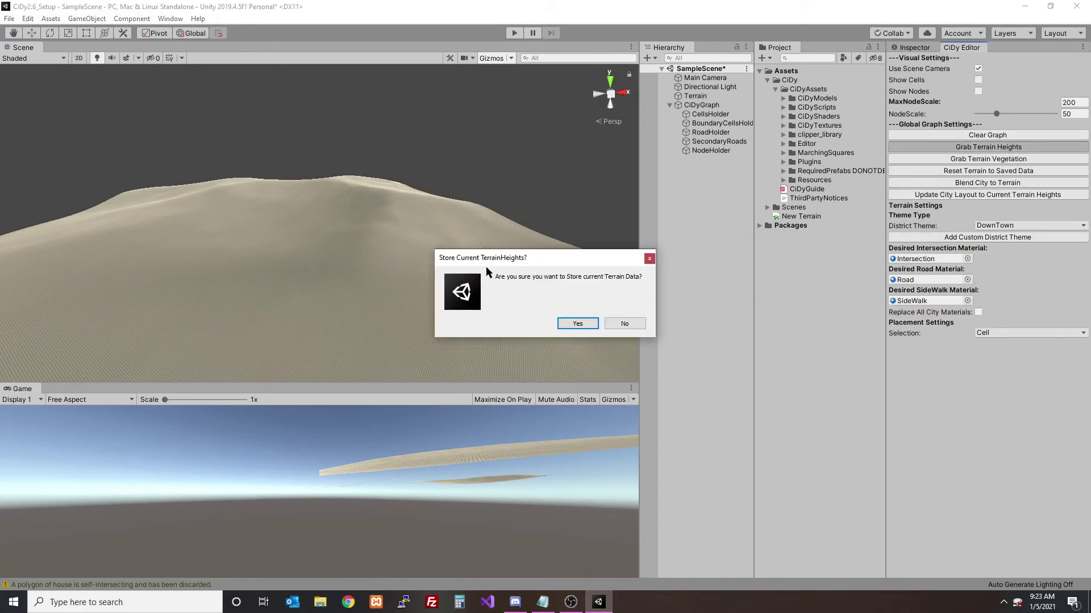
pyautogui.click(591, 324)
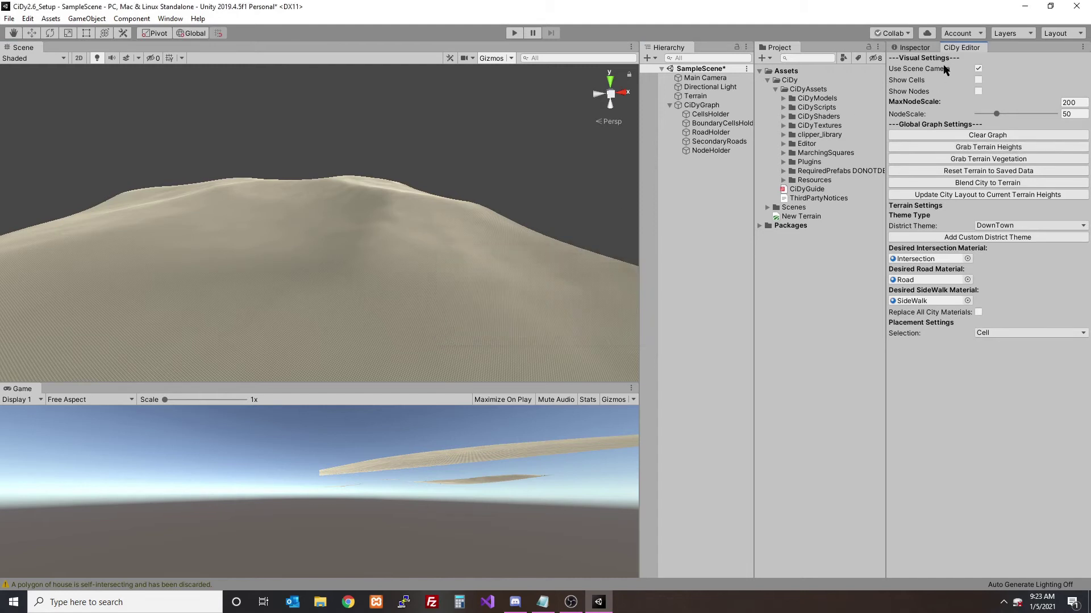
# - Turn off Use Scene Camera and connect four nodes into a closed block on the hillside in Node selection
pyautogui.click(978, 69)
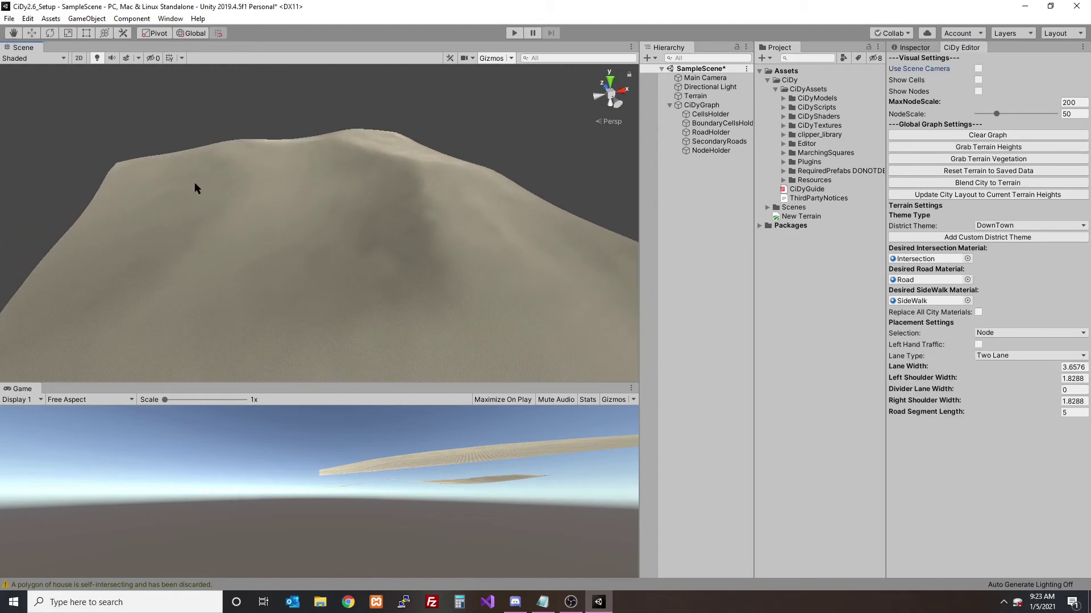
pyautogui.keyDown('shift'); pyautogui.click(199, 200); pyautogui.keyUp('shift')
pyautogui.keyDown('shift'); pyautogui.click(280, 164); pyautogui.keyUp('shift')
pyautogui.keyDown('shift'); pyautogui.click(323, 200); pyautogui.keyUp('shift')
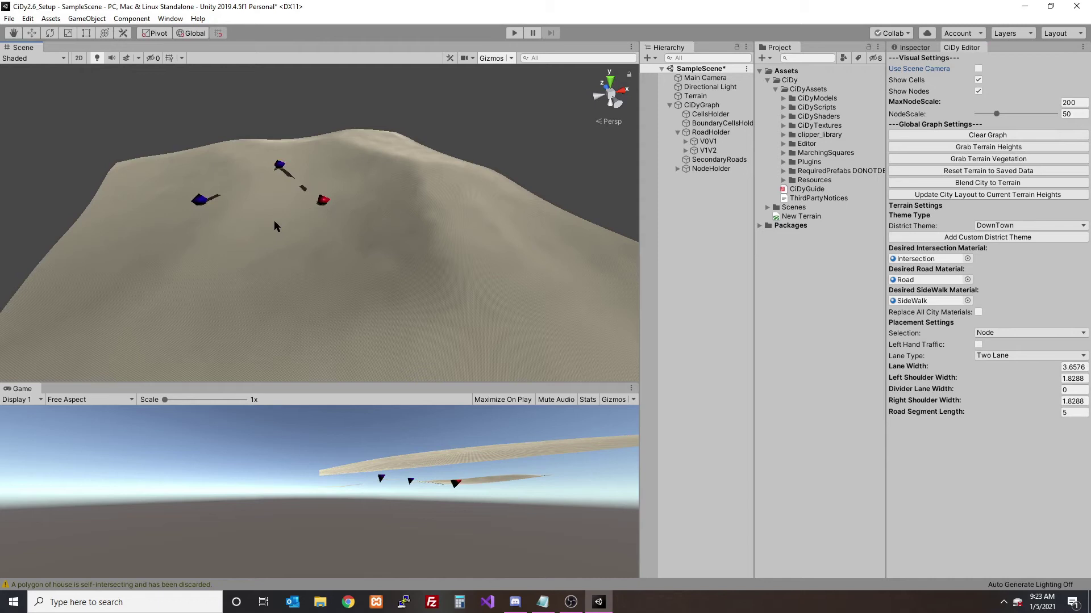
pyautogui.keyDown('shift'); pyautogui.click(237, 241); pyautogui.keyUp('shift')
pyautogui.keyDown('shift'); pyautogui.click(328, 201); pyautogui.keyUp('shift')
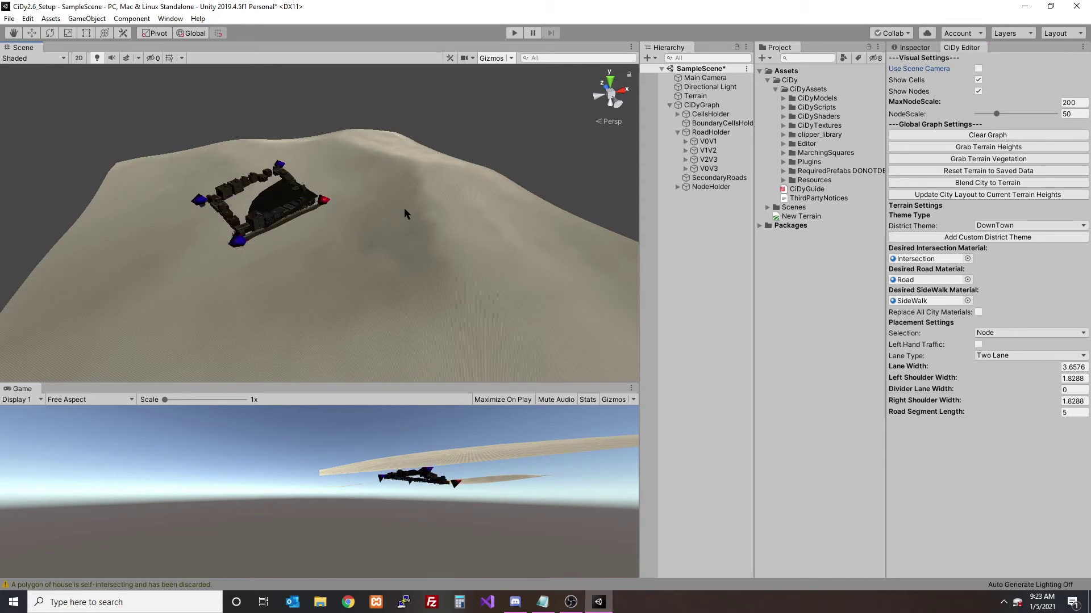
# - Connect three more nodes into a second block beside the first one, and hide the cells
pyautogui.keyDown('shift'); pyautogui.click(421, 201); pyautogui.keyUp('shift')
pyautogui.keyDown('shift'); pyautogui.click(285, 287); pyautogui.keyUp('shift')
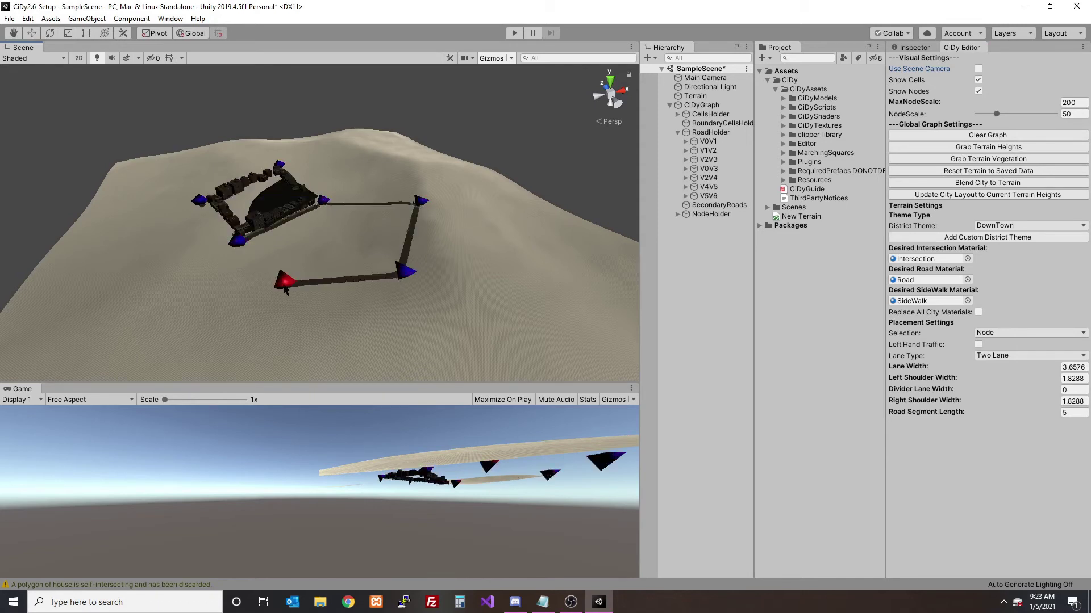
pyautogui.keyDown('shift'); pyautogui.click(238, 243); pyautogui.keyUp('shift')
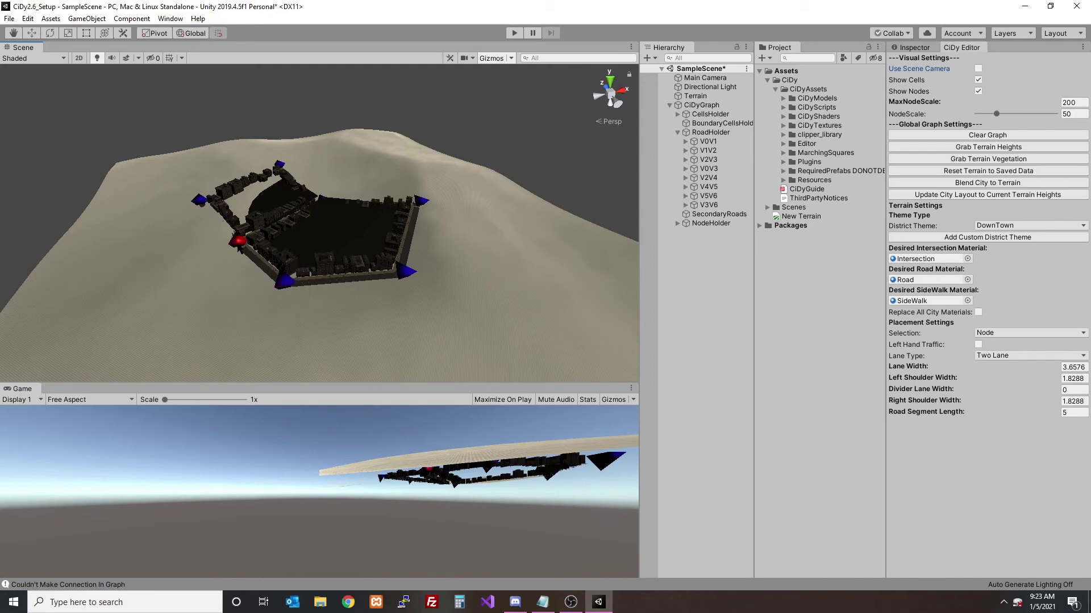
pyautogui.keyDown('alt'); pyautogui.moveTo(227, 244); pyautogui.dragTo(328, 274); pyautogui.keyUp('alt')
pyautogui.click(978, 80)
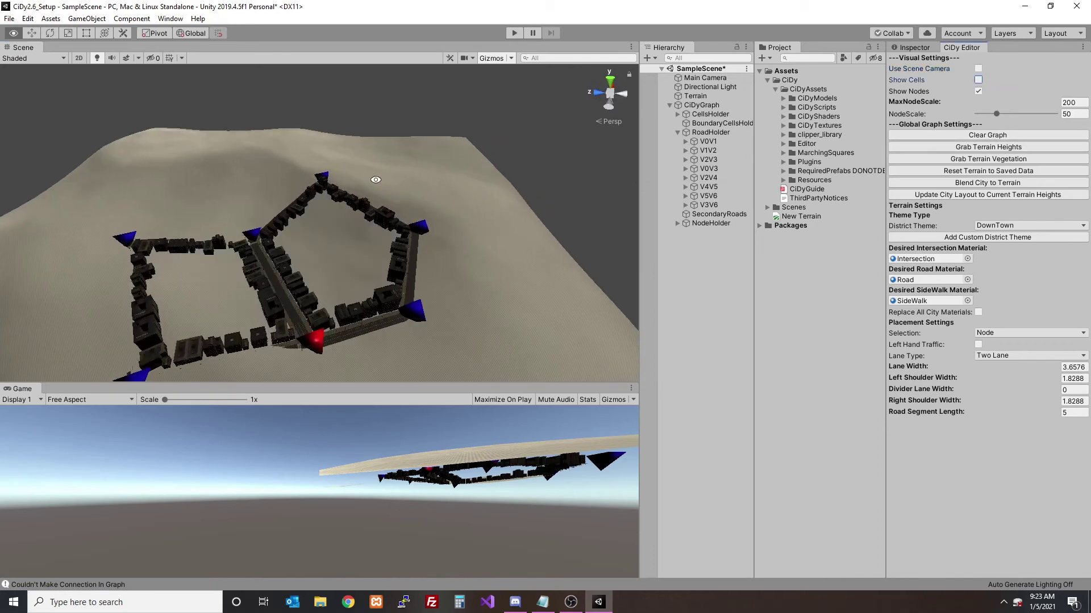
# - Add three nodes next to the existing blocks and link them back to close two more cells
pyautogui.keyDown('alt'); pyautogui.moveTo(375, 179); pyautogui.dragTo(416, 280); pyautogui.keyUp('alt')
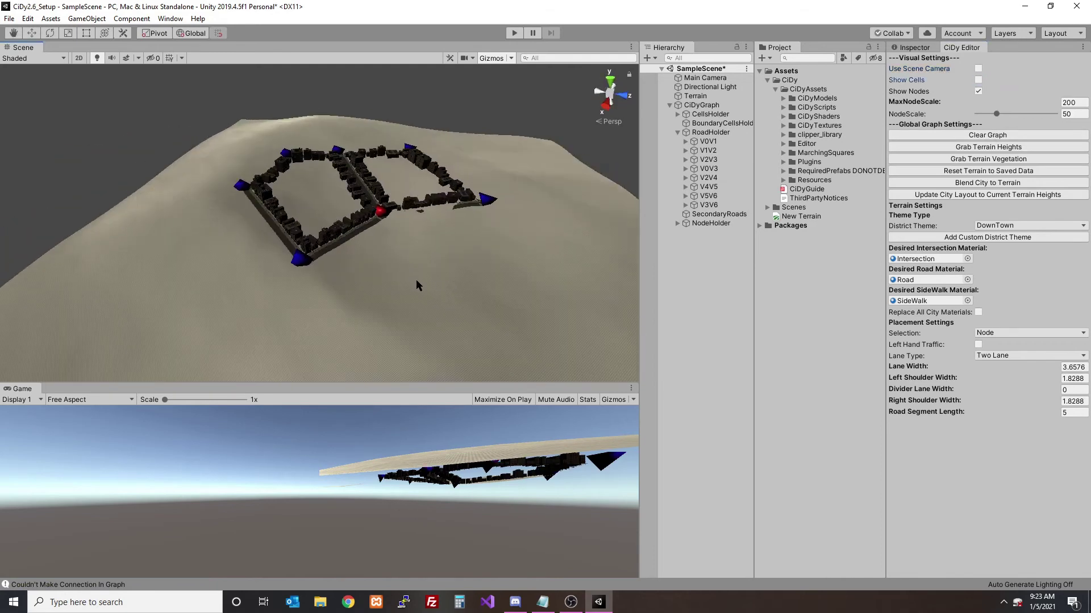
pyautogui.keyDown('shift'); pyautogui.click(416, 280); pyautogui.keyUp('shift')
pyautogui.keyDown('shift'); pyautogui.click(418, 278); pyautogui.keyUp('shift')
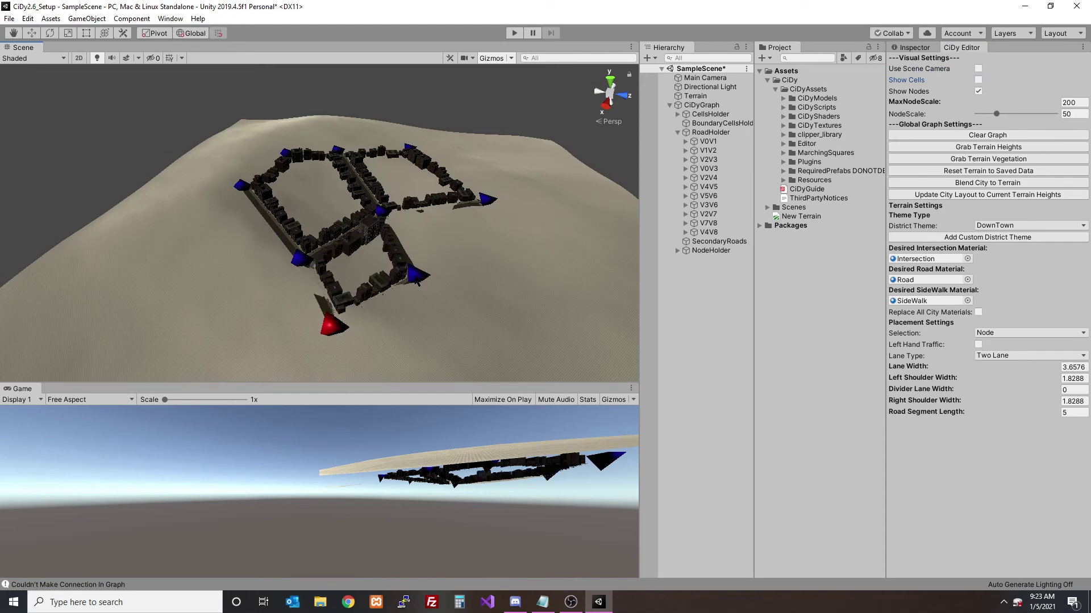
pyautogui.keyDown('shift'); pyautogui.click(510, 262); pyautogui.keyUp('shift')
pyautogui.keyDown('shift'); pyautogui.click(485, 201); pyautogui.keyUp('shift')
# - Extend the road network from the outermost node of the third block with two further nodes downhill
pyautogui.click(330, 324)
pyautogui.keyDown('alt'); pyautogui.moveTo(331, 323); pyautogui.dragTo(471, 319); pyautogui.keyUp('alt')
pyautogui.keyDown('shift'); pyautogui.click(471, 327); pyautogui.keyUp('shift')
pyautogui.keyDown('shift'); pyautogui.click(359, 328); pyautogui.keyUp('shift')
pyautogui.keyDown('shift'); pyautogui.click(360, 329); pyautogui.keyUp('shift')
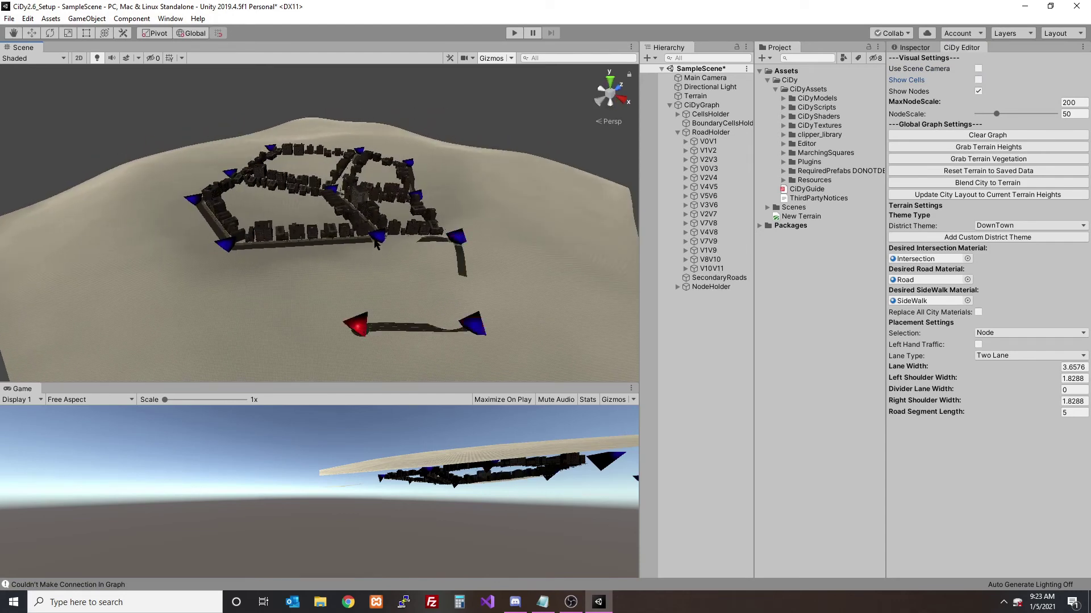
# - Place three more nodes around the city's outer edge and link them back to the existing roads
pyautogui.keyDown('shift'); pyautogui.click(209, 336); pyautogui.keyUp('shift')
pyautogui.keyDown('shift'); pyautogui.click(111, 254); pyautogui.keyUp('shift')
pyautogui.keyDown('shift'); pyautogui.click(130, 200); pyautogui.keyUp('shift')
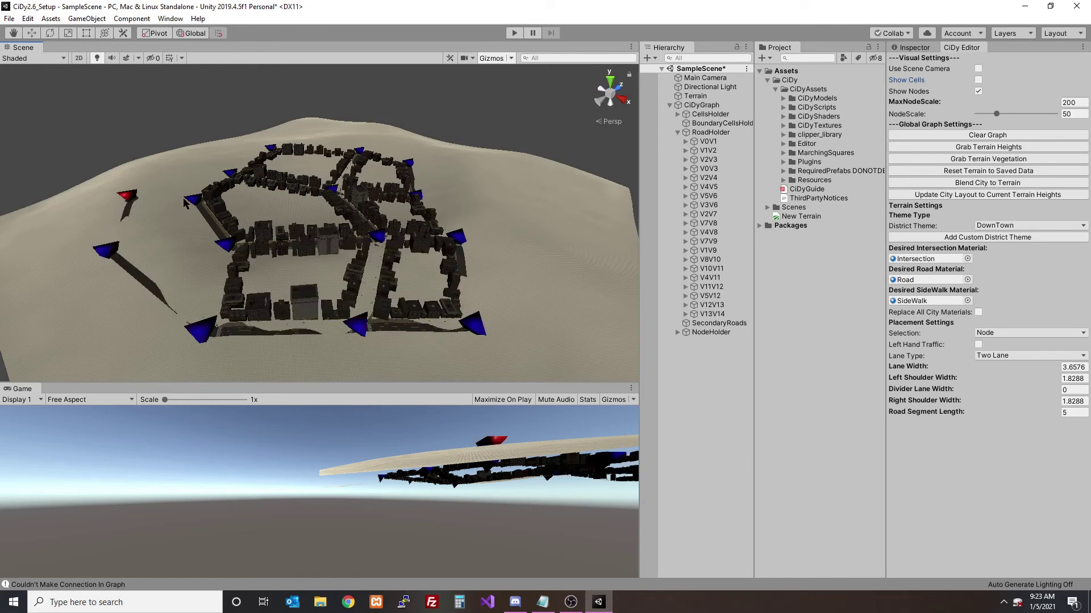
pyautogui.keyDown('shift'); pyautogui.click(201, 203); pyautogui.keyUp('shift')
# - Hide the nodes and blend the city to the terrain without creating a backup
pyautogui.keyDown('alt'); pyautogui.moveTo(514, 204); pyautogui.dragTo(896, 121); pyautogui.keyUp('alt')
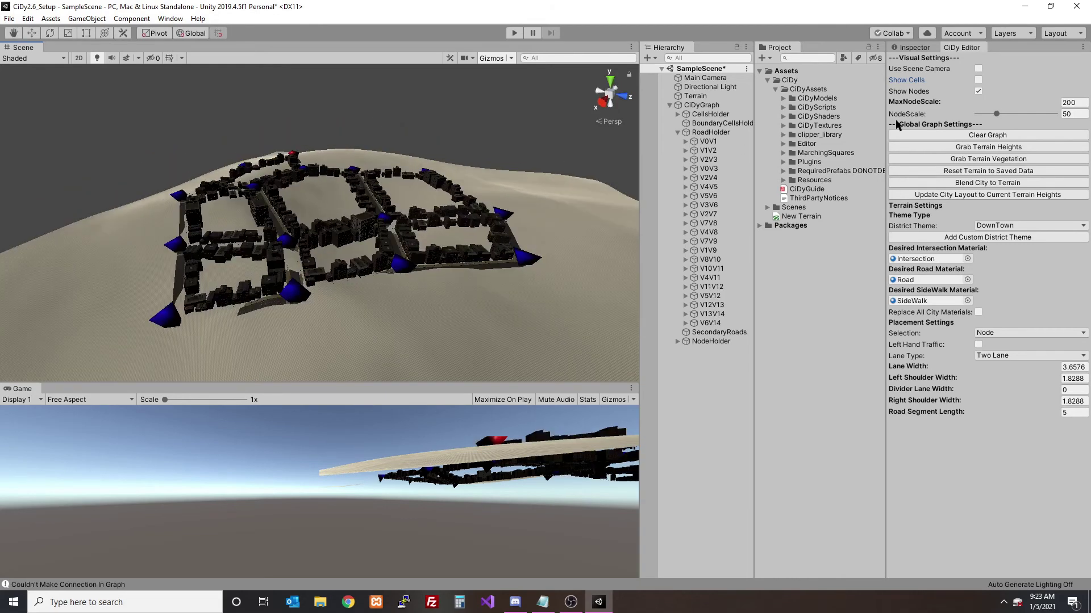
pyautogui.click(978, 91)
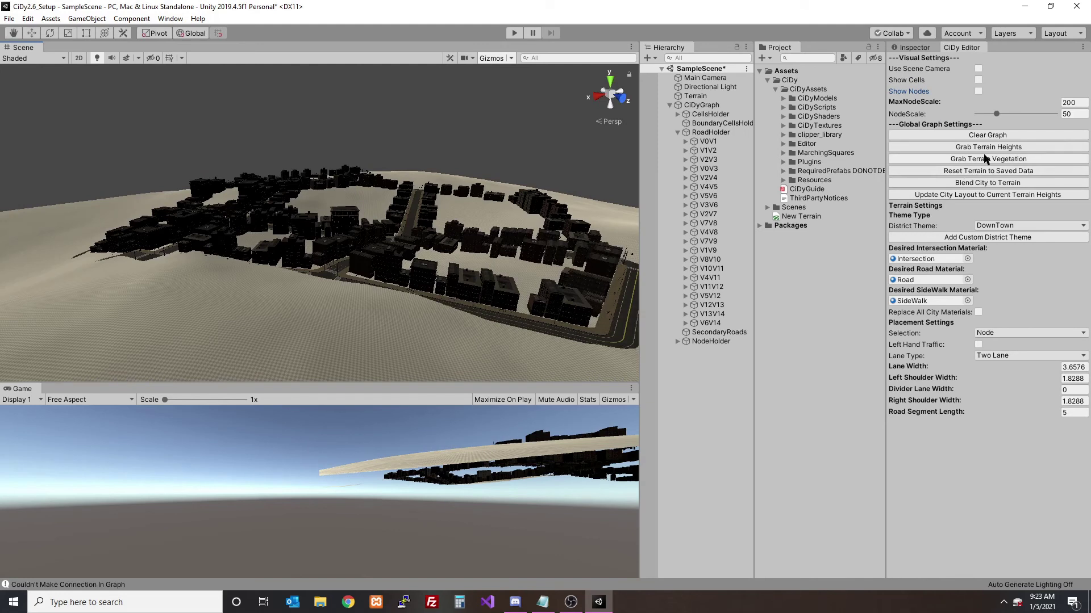
pyautogui.click(986, 183)
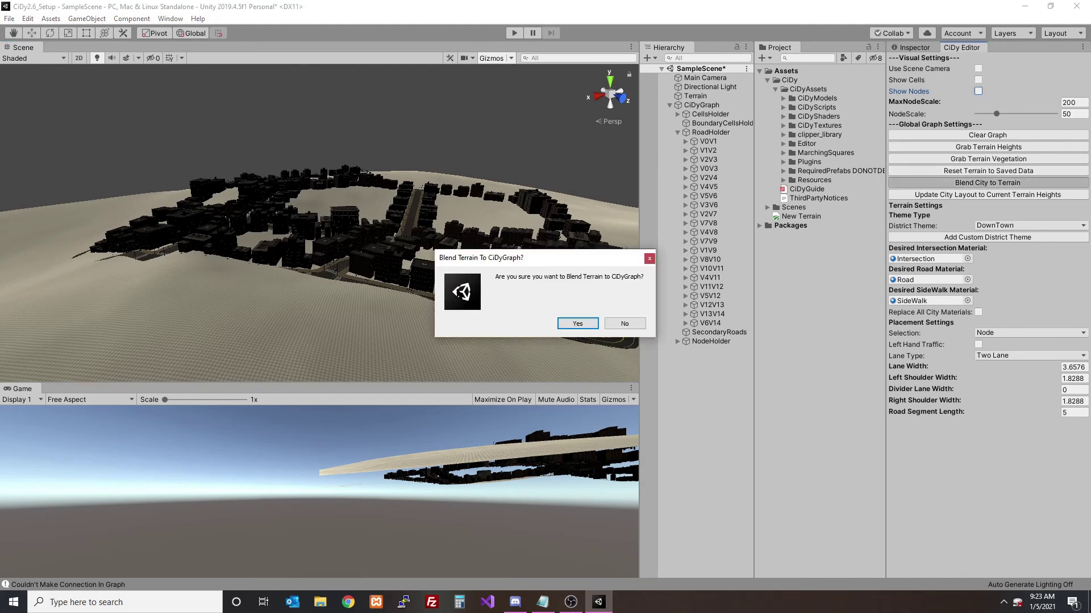
pyautogui.click(588, 323)
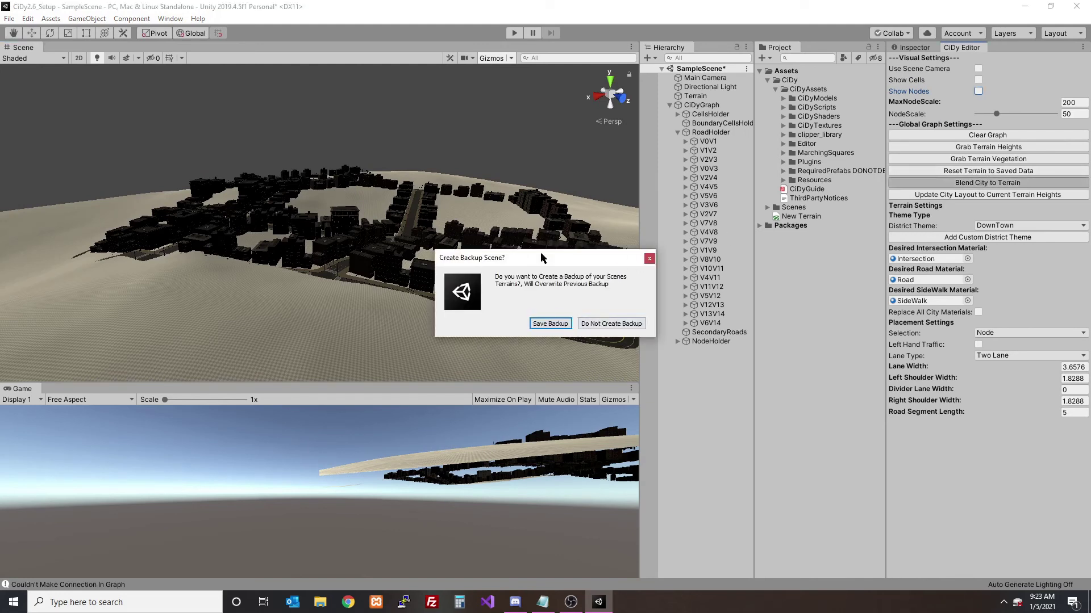
pyautogui.click(606, 324)
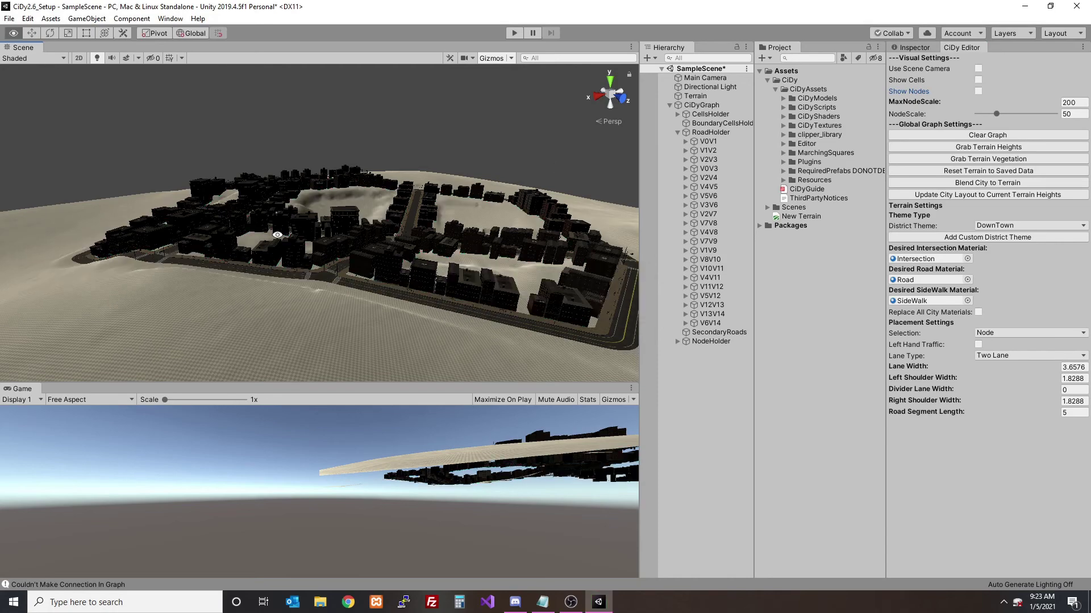
# - Examine the blended roads and buildings from above and at street level, toggling the scene view's effects and lighting
pyautogui.keyDown('alt'); pyautogui.moveTo(554, 162); pyautogui.dragTo(447, 252); pyautogui.keyUp('alt')
pyautogui.scroll(6, 447, 252)
pyautogui.click(126, 58)
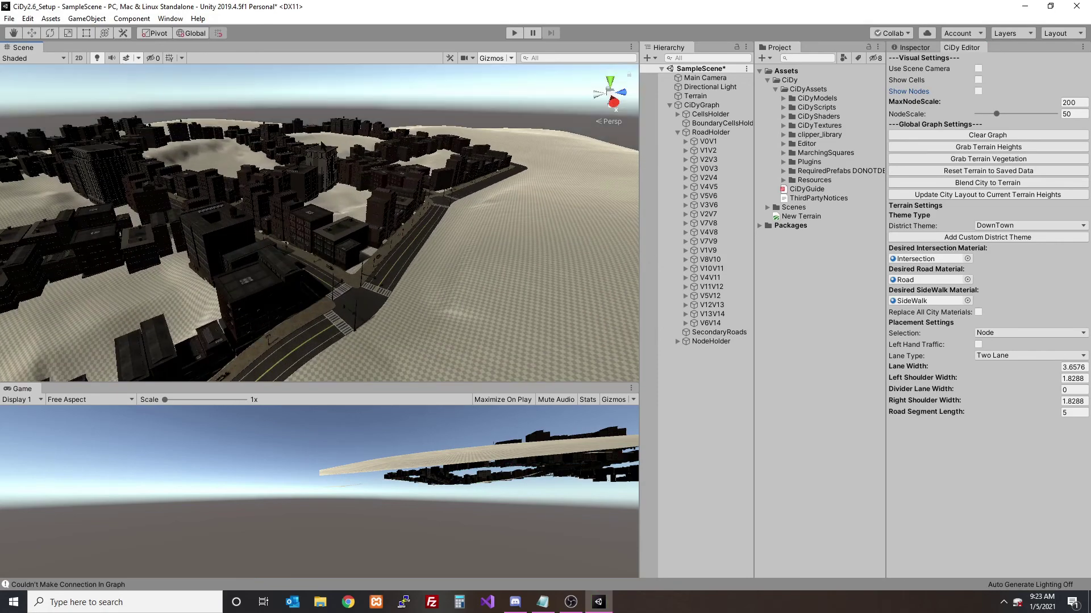
pyautogui.scroll(3, 473, 179)
pyautogui.keyDown('alt'); pyautogui.moveTo(472, 180); pyautogui.dragTo(338, 200); pyautogui.keyUp('alt')
pyautogui.moveTo(339, 200); pyautogui.dragTo(314, 200, button='right')
pyautogui.click(126, 58)
pyautogui.keyDown('alt'); pyautogui.moveTo(421, 197); pyautogui.dragTo(233, 230); pyautogui.keyUp('alt')
pyautogui.click(97, 58)
pyautogui.click(126, 58)
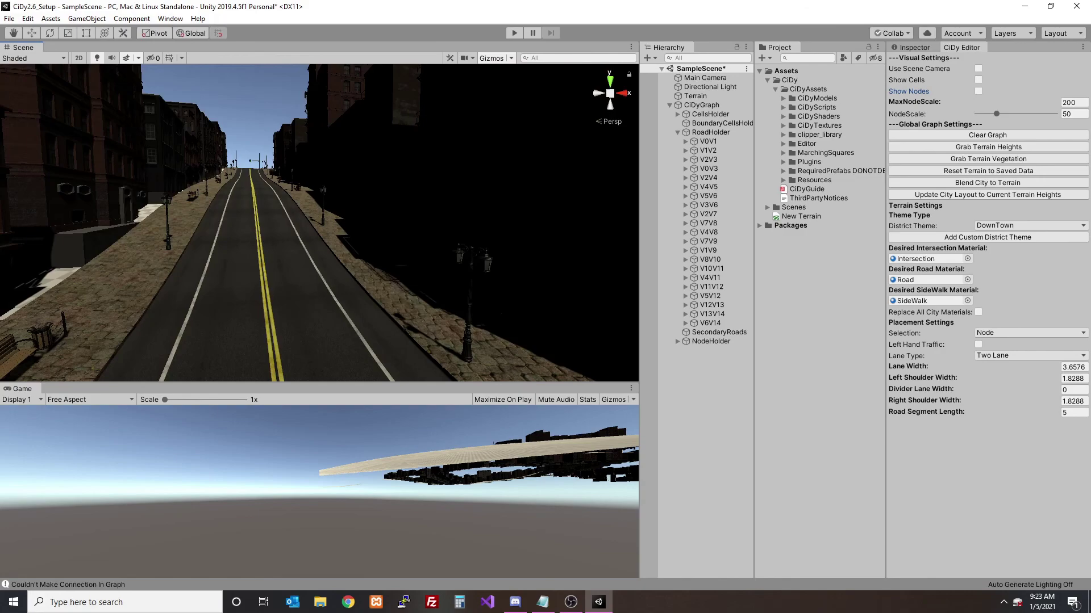